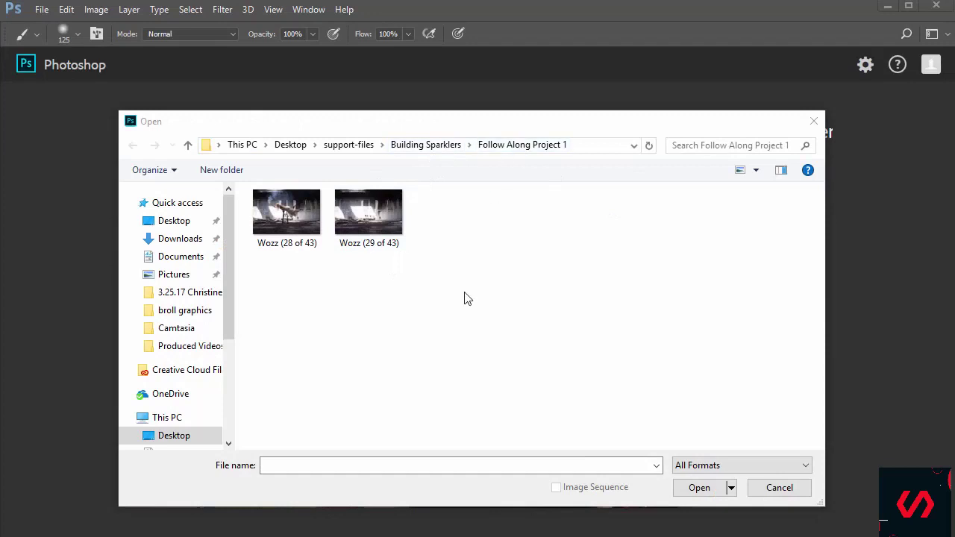
# Open Wozz (28 of 43) and Wozz (29 of 43), then bring the empty-room photo into the stool photo, centred
pyautogui.moveTo(465, 296); pyautogui.dragTo(294, 218)
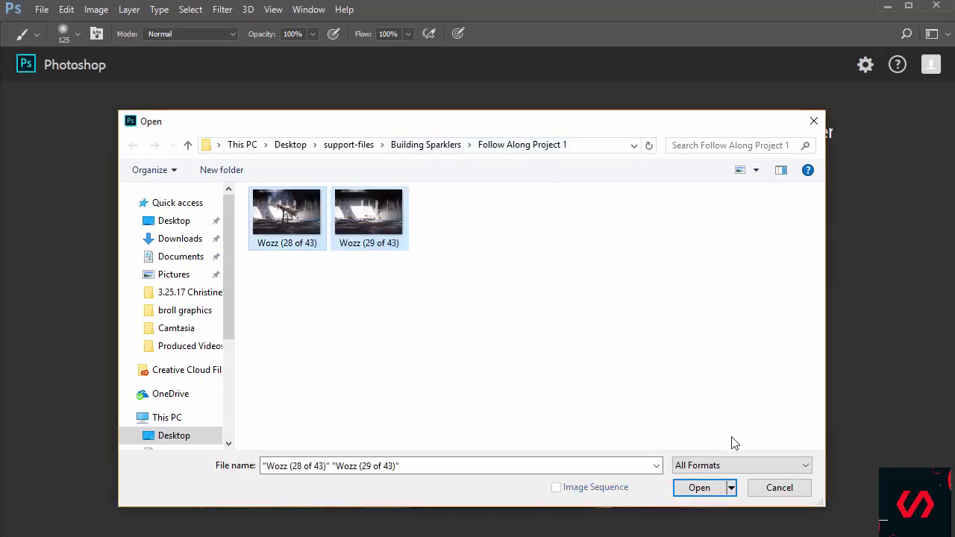
pyautogui.click(700, 488)
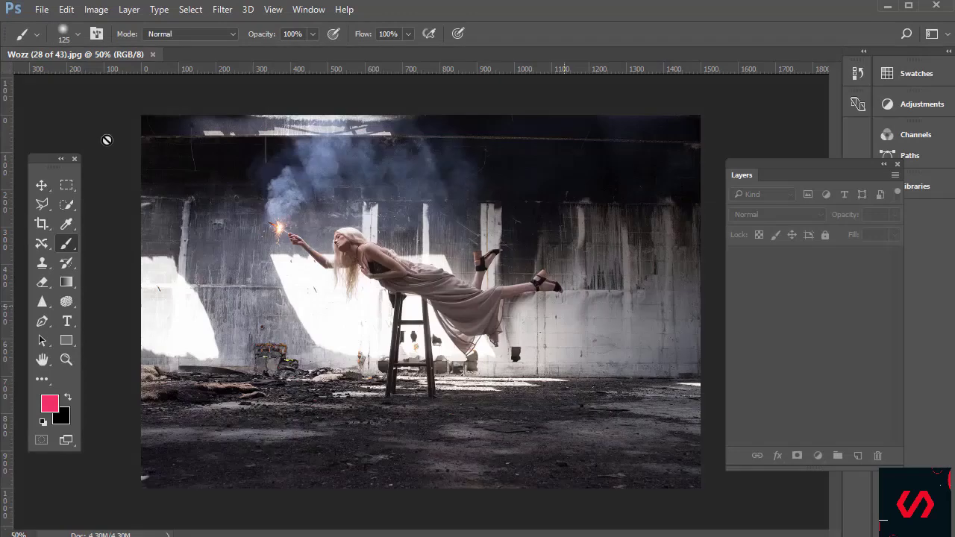
pyautogui.moveTo(199, 55); pyautogui.dragTo(388, 213)
pyautogui.moveTo(522, 335); pyautogui.dragTo(629, 173)
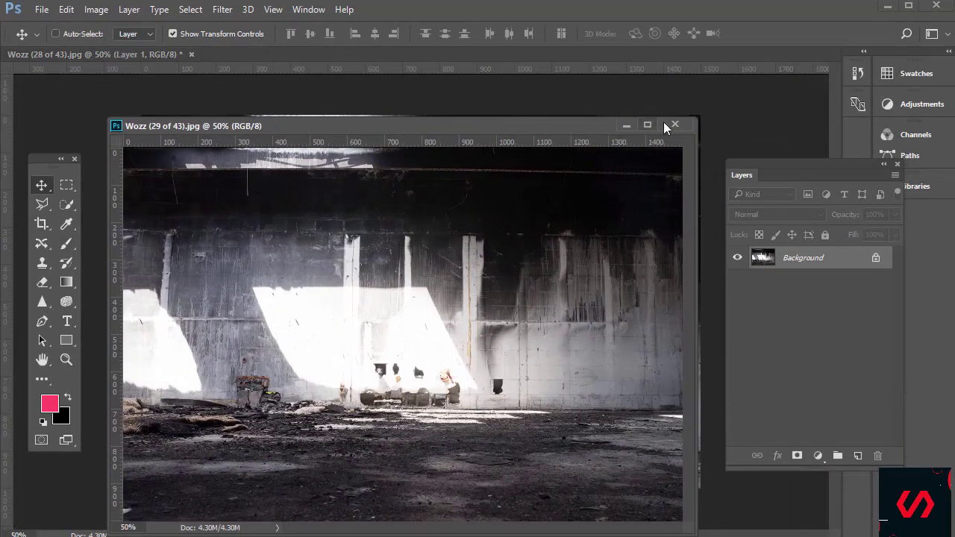
pyautogui.click(675, 123)
pyautogui.moveTo(422, 315); pyautogui.dragTo(366, 239)
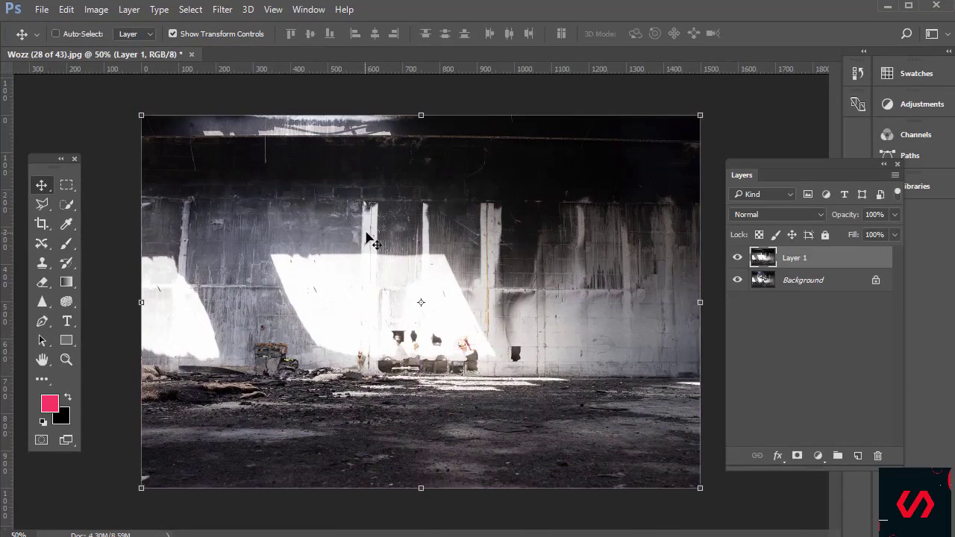
# Convert the Background into Layer 0 and move it above the empty-room Layer 1
pyautogui.doubleClick(776, 283)
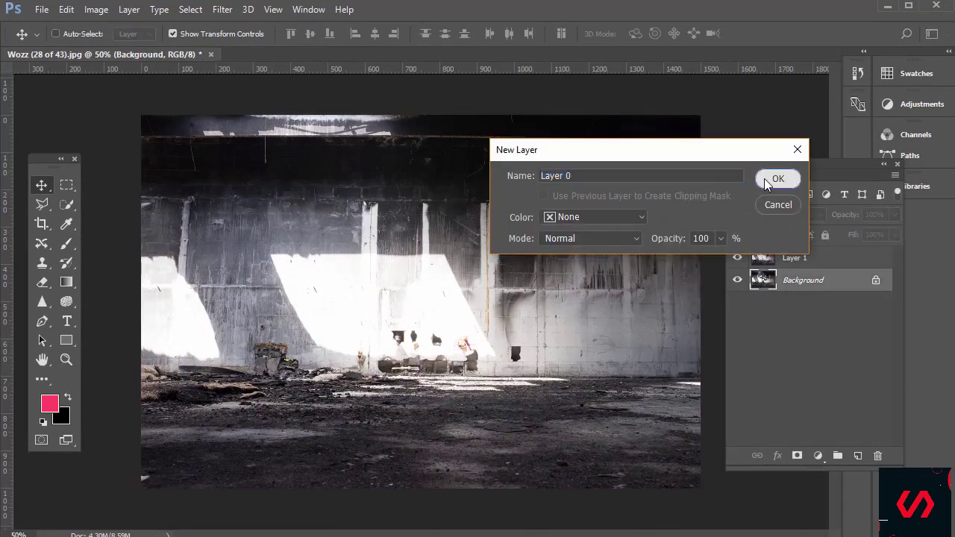
pyautogui.click(764, 178)
pyautogui.moveTo(769, 283); pyautogui.dragTo(766, 257)
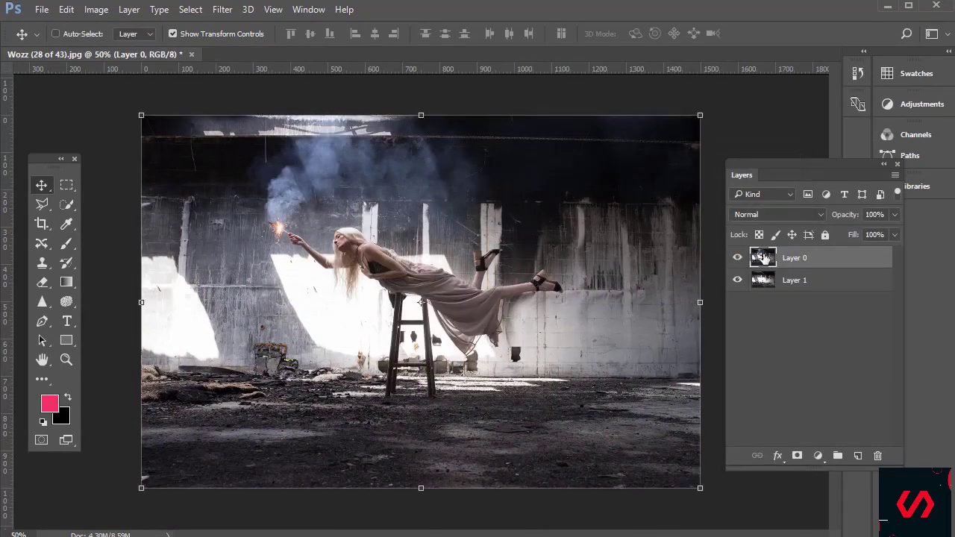
# With the Polygonal Lasso, start outlining from the left edge past the wall and under her arm
pyautogui.click(67, 223)
pyautogui.click(135, 219)
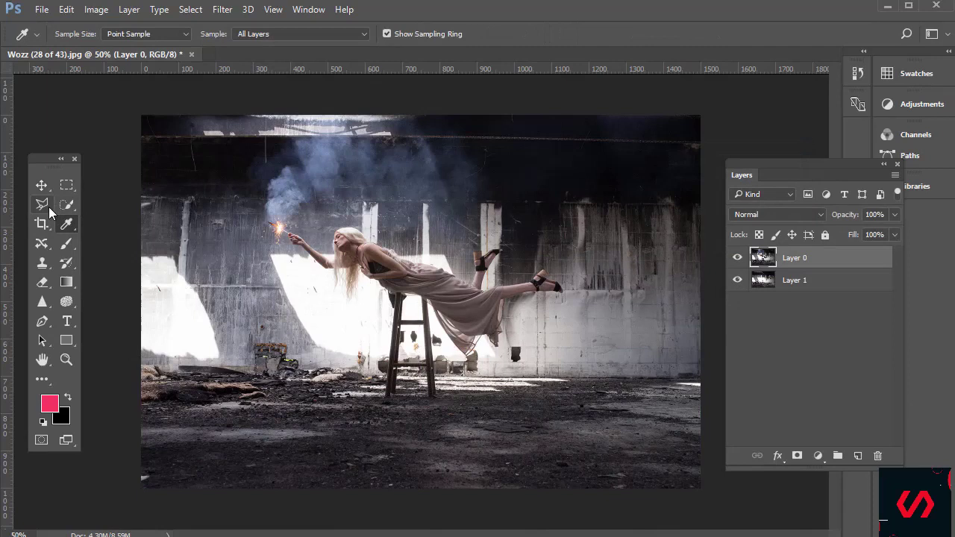
pyautogui.click(49, 212)
pyautogui.click(133, 218)
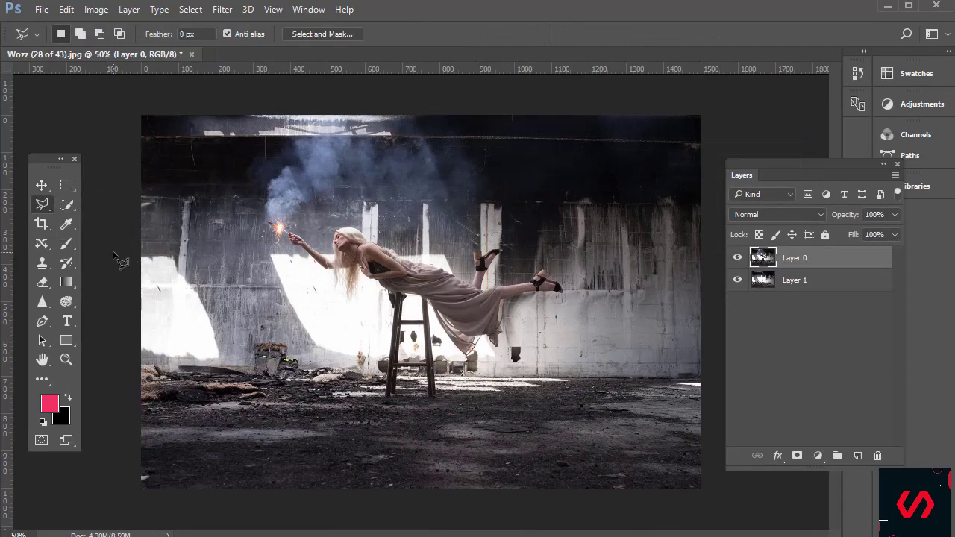
pyautogui.click(113, 253)
pyautogui.click(241, 259)
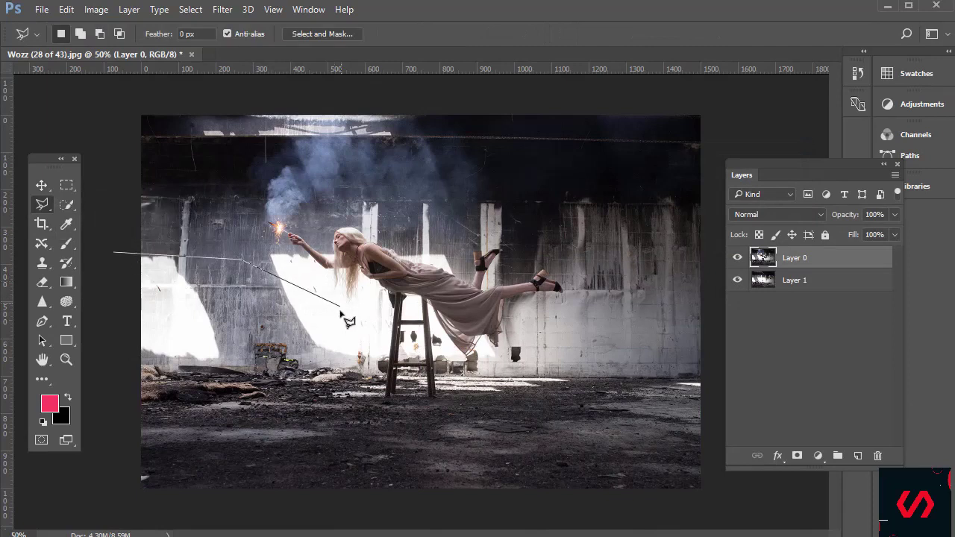
pyautogui.click(341, 309)
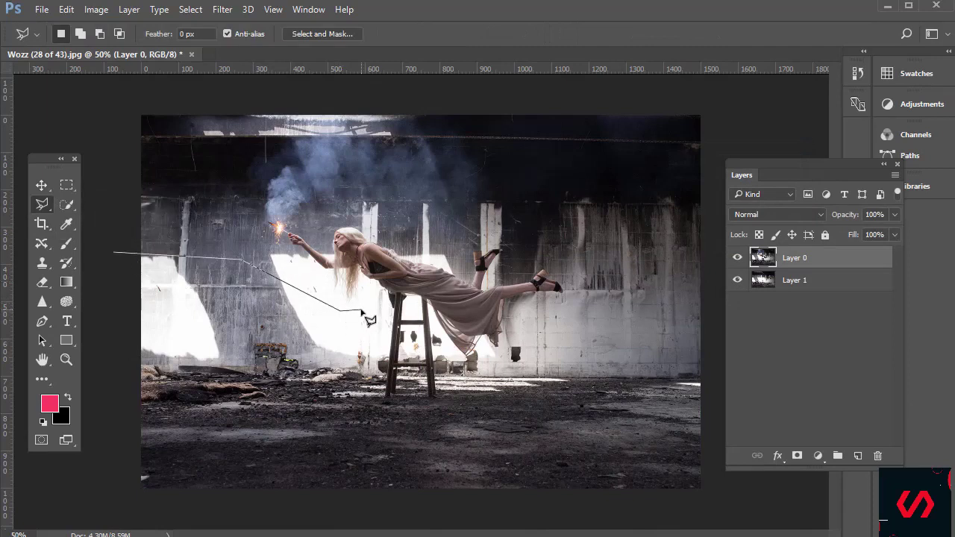
# Trace the outline along the dress hem to the right edge and around the photo's bottom
pyautogui.click(433, 307)
pyautogui.click(446, 334)
pyautogui.click(468, 356)
pyautogui.click(532, 366)
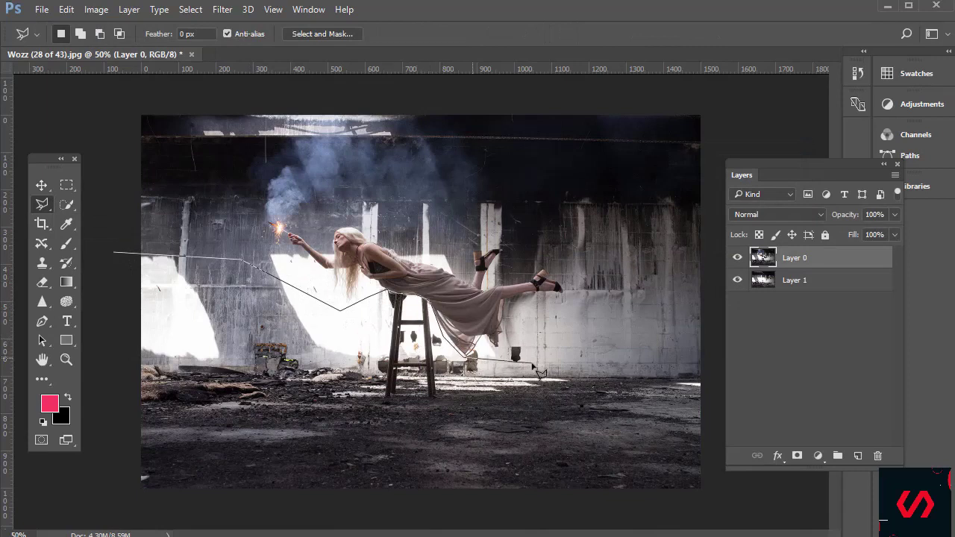
pyautogui.click(719, 378)
pyautogui.click(728, 518)
pyautogui.click(140, 524)
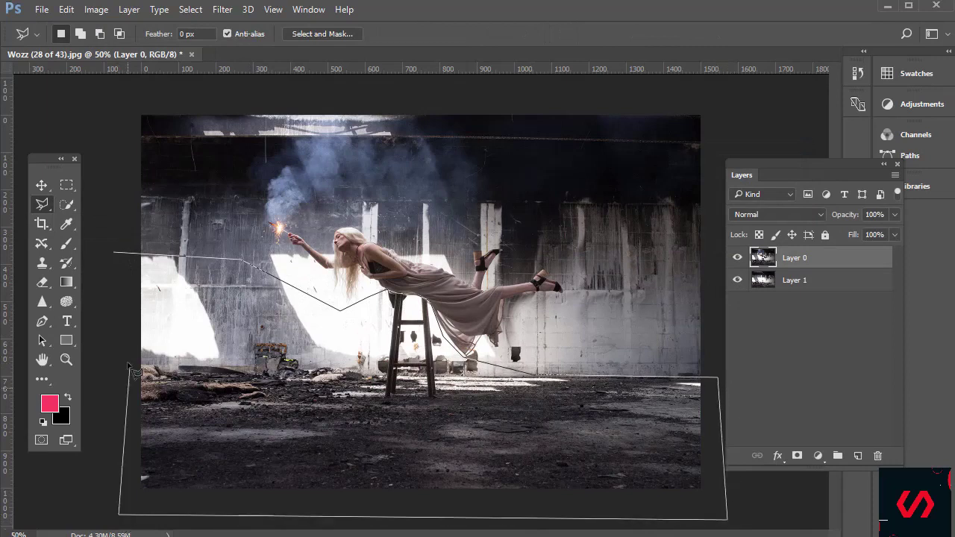
pyautogui.press('Escape')
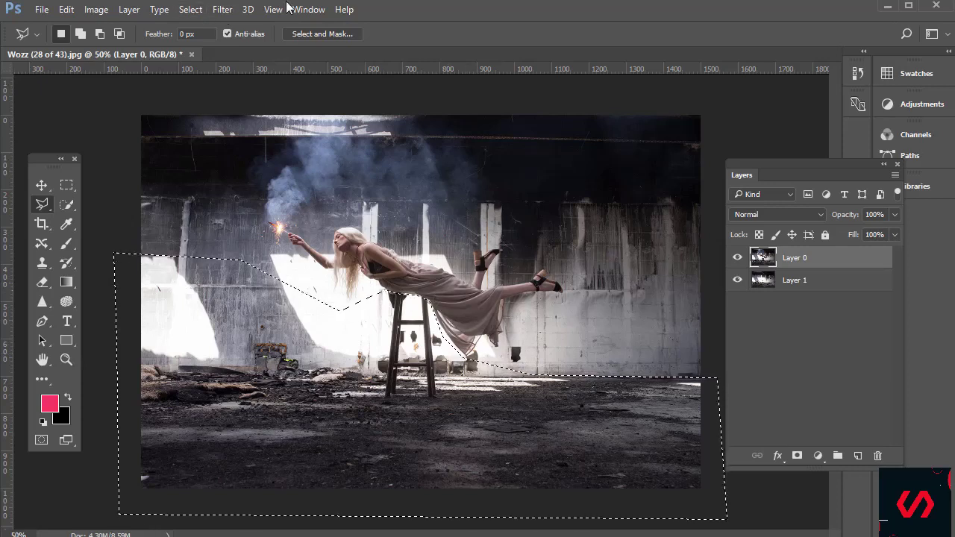
# Invert the selection and add a layer mask to Layer 0, hiding the stool area
pyautogui.click(189, 9)
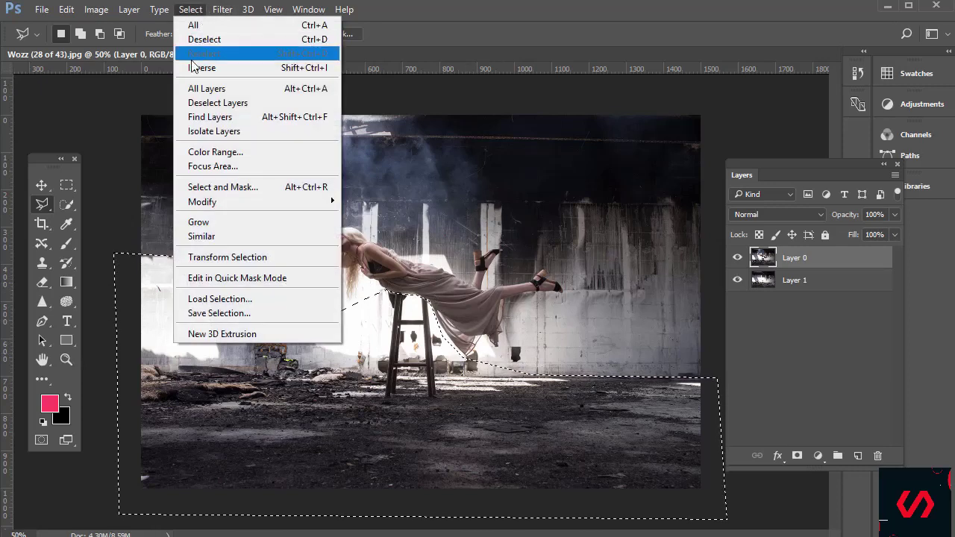
pyautogui.click(202, 67)
pyautogui.click(799, 458)
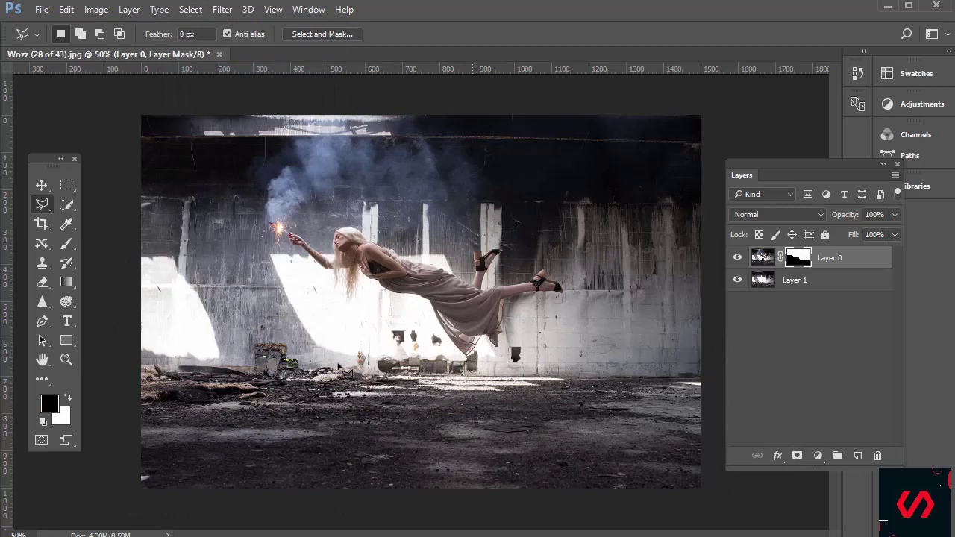
# Stamp Layer 0 and Layer 1 into Layer 0 (merged) and duplicate it as Layer 0 (merged) copy
pyautogui.click(760, 284)
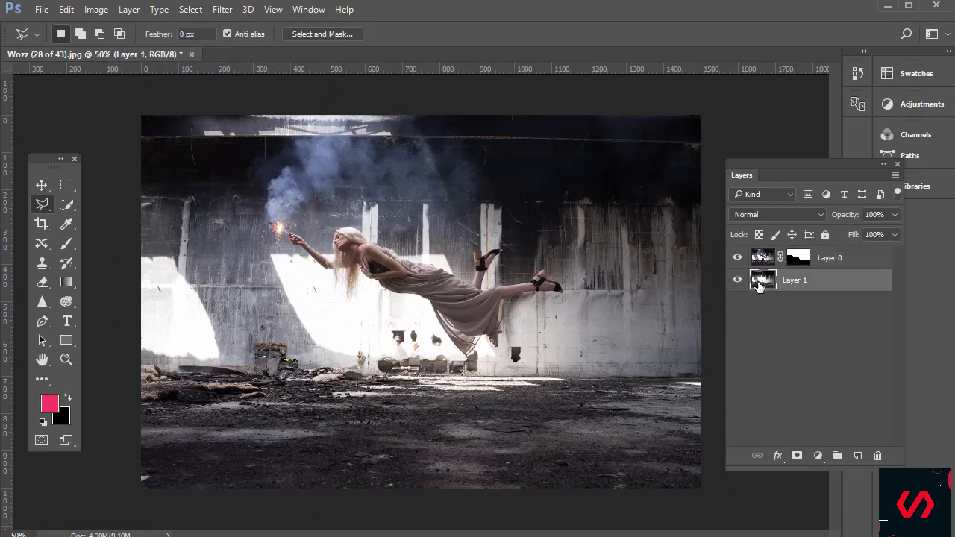
pyautogui.keyDown('shift'); pyautogui.click(767, 259); pyautogui.keyUp('shift')
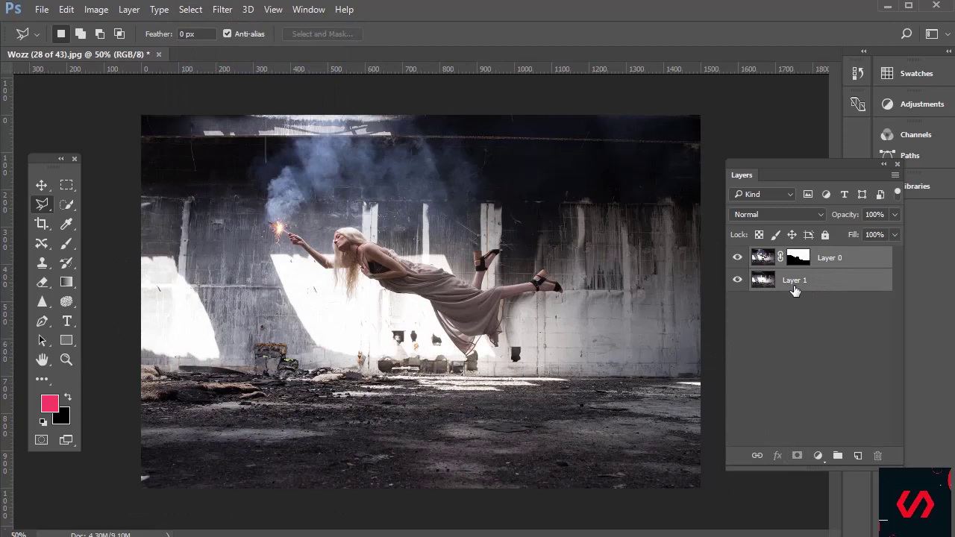
pyautogui.hotkey('ctrl', 'alt', 'e')
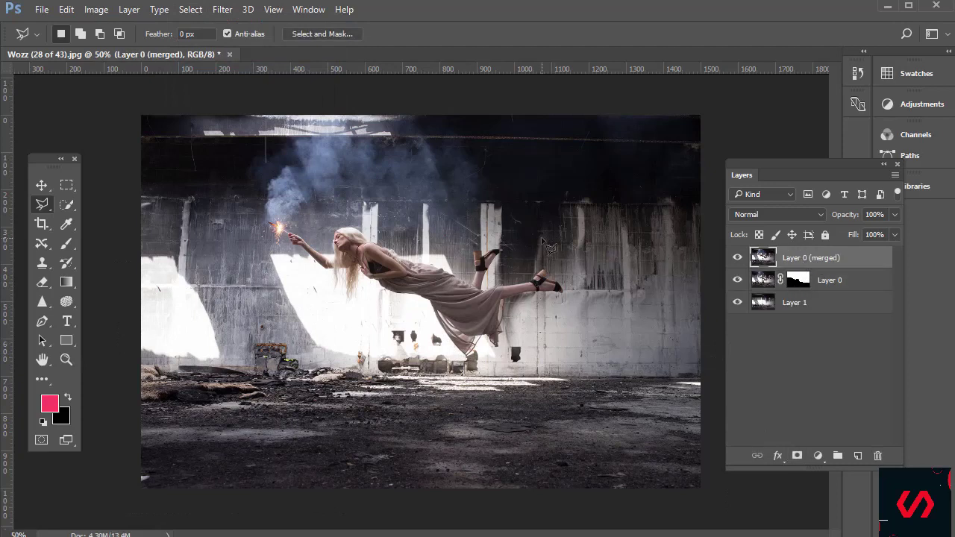
pyautogui.hotkey('ctrl', 'j')
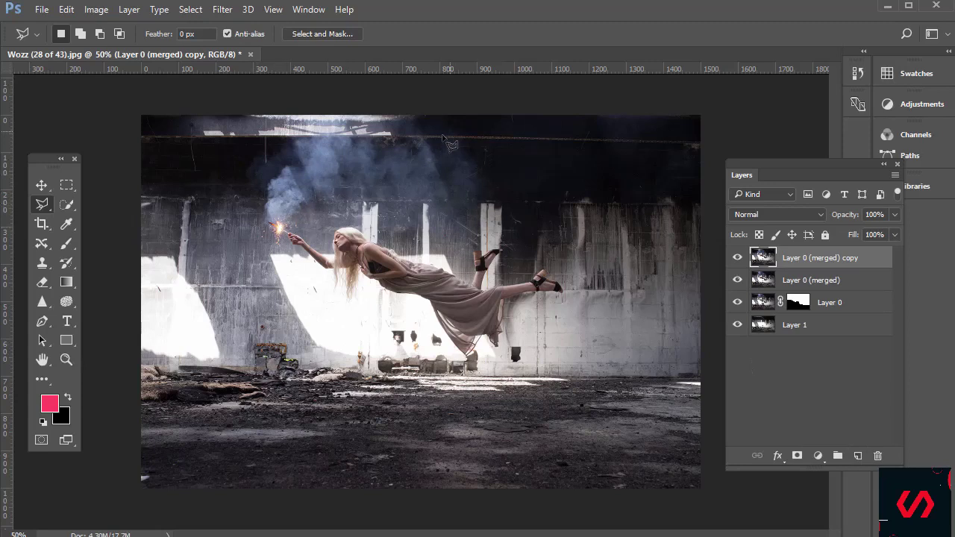
# On a new layer, paint a pink streak up-right from the sparkler with a size-80 brush
pyautogui.click(858, 457)
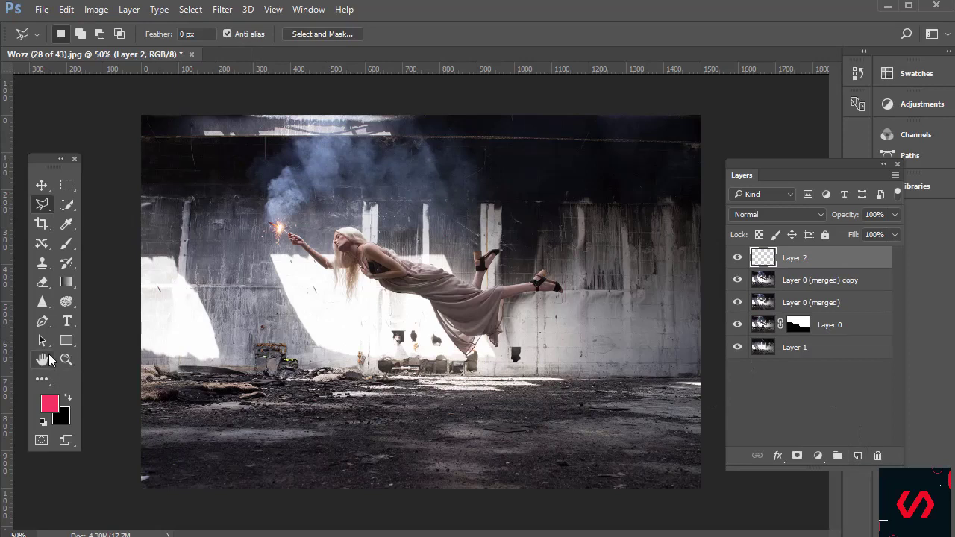
pyautogui.moveTo(67, 244); pyautogui.dragTo(151, 241)
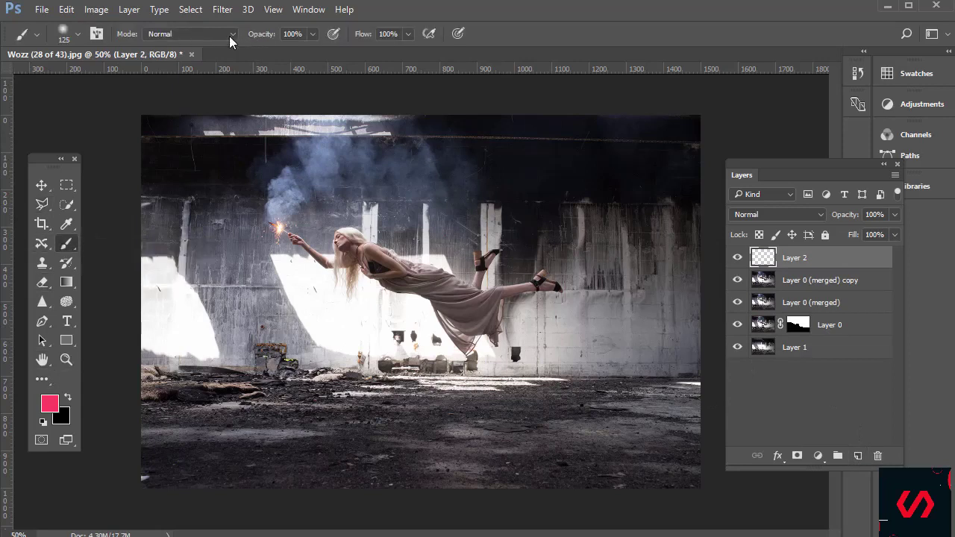
pyautogui.click(73, 34)
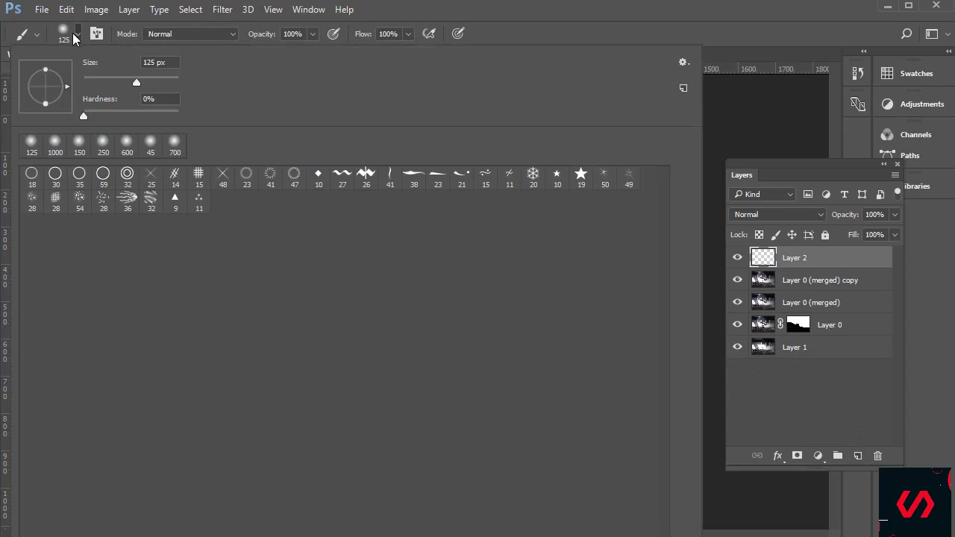
pyautogui.click(390, 97)
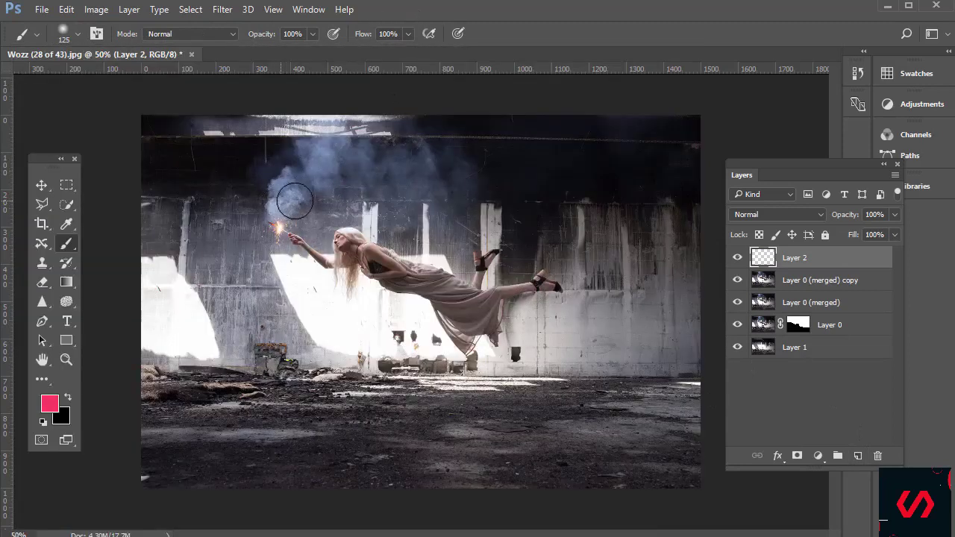
pyautogui.press('[')
pyautogui.press('[')
pyautogui.press('[')
pyautogui.moveTo(279, 218)
pyautogui.mouseDown()
pyautogui.moveTo(306, 201)
pyautogui.moveTo(422, 176)
pyautogui.moveTo(446, 166)
pyautogui.moveTo(451, 147)
pyautogui.moveTo(420, 159)
pyautogui.mouseUp()
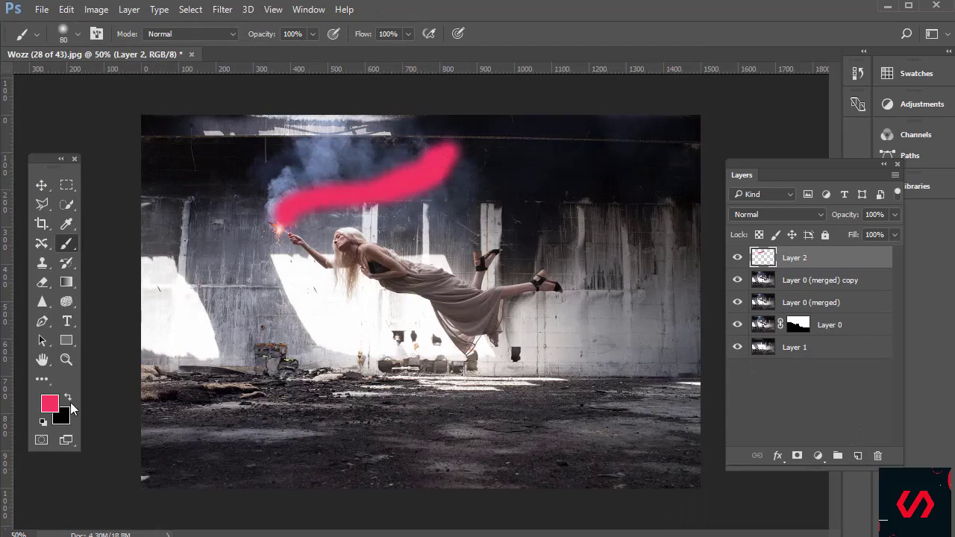
# Try Multiply and Lighten on the smoke layer, settle on Overlay, and lower its opacity slightly
pyautogui.click(772, 212)
pyautogui.click(773, 263)
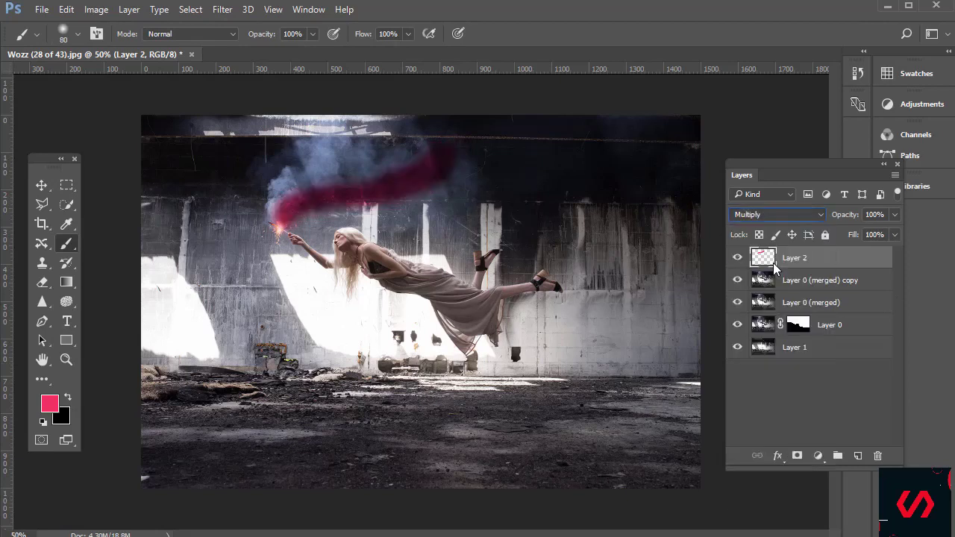
pyautogui.click(776, 215)
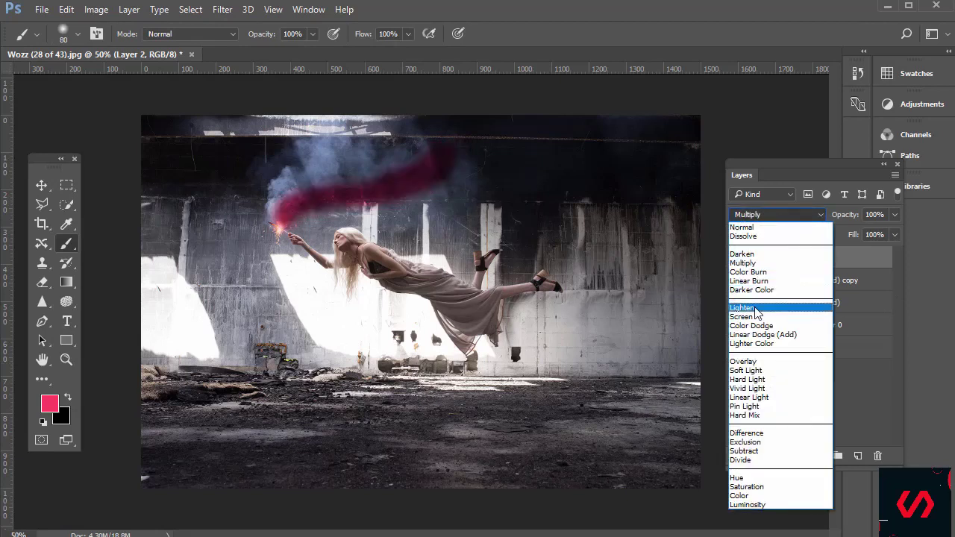
pyautogui.click(756, 312)
pyautogui.click(782, 215)
pyautogui.click(778, 362)
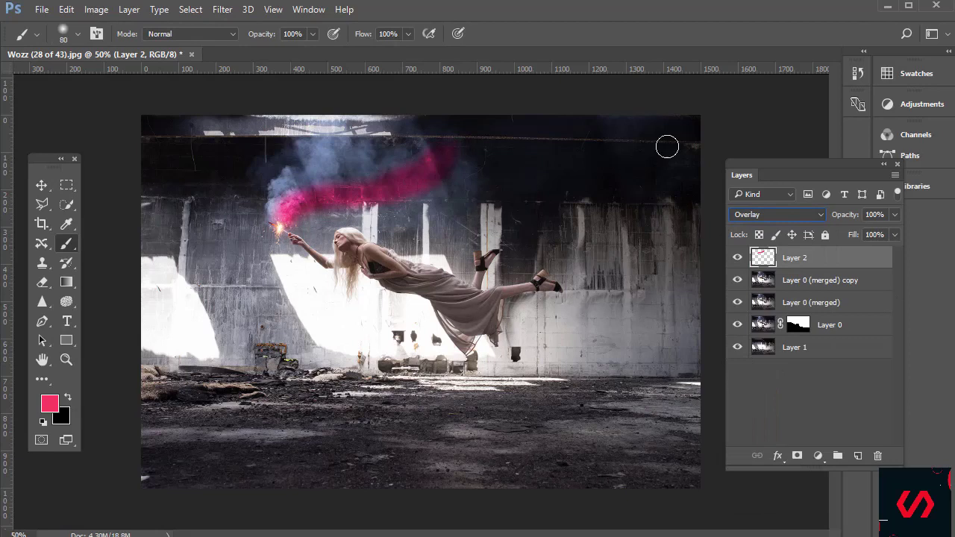
pyautogui.click(773, 216)
pyautogui.click(773, 216)
pyautogui.moveTo(849, 220); pyautogui.dragTo(859, 219)
# Pick an orange foreground colour and paint orange smoke near the flare
pyautogui.click(49, 406)
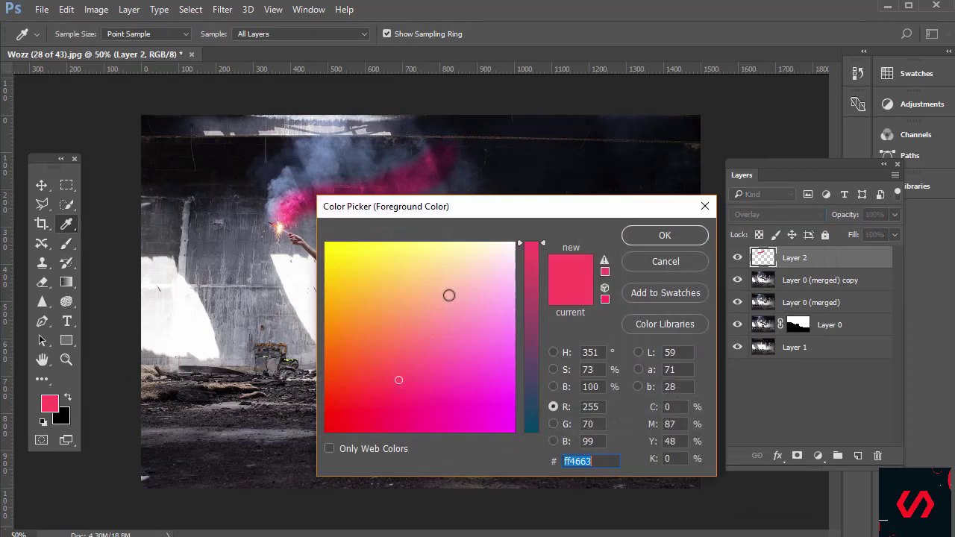
pyautogui.moveTo(448, 295)
pyautogui.mouseDown()
pyautogui.moveTo(391, 292)
pyautogui.moveTo(378, 301)
pyautogui.mouseUp()
pyautogui.press('Return')
pyautogui.press('b')
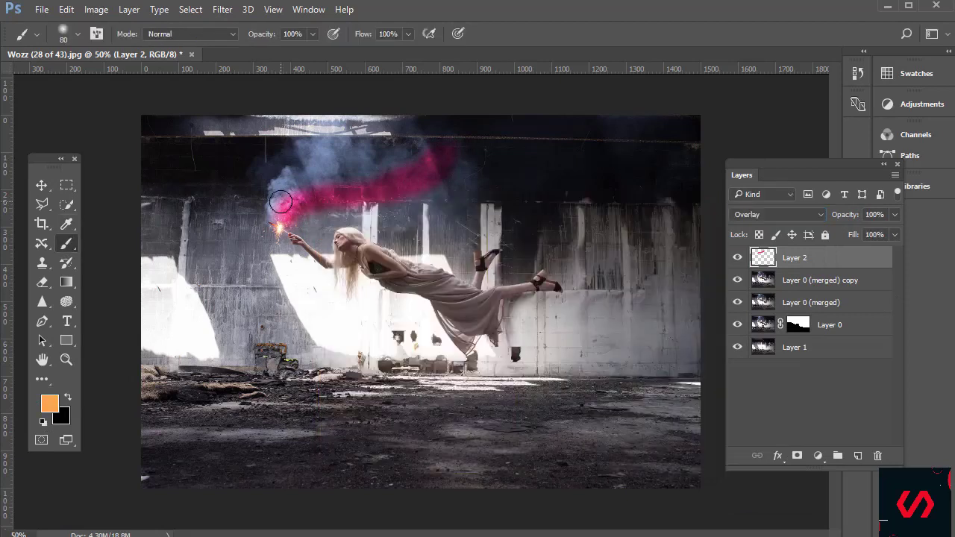
pyautogui.moveTo(272, 205)
pyautogui.mouseDown()
pyautogui.moveTo(298, 174)
pyautogui.moveTo(310, 141)
pyautogui.moveTo(289, 173)
pyautogui.moveTo(329, 169)
pyautogui.moveTo(344, 142)
pyautogui.moveTo(325, 147)
pyautogui.moveTo(349, 136)
pyautogui.moveTo(327, 174)
pyautogui.moveTo(379, 133)
pyautogui.mouseUp()
# Try pink ff6ea5, then paint light green strokes across the smoke toward the image top
pyautogui.click(49, 404)
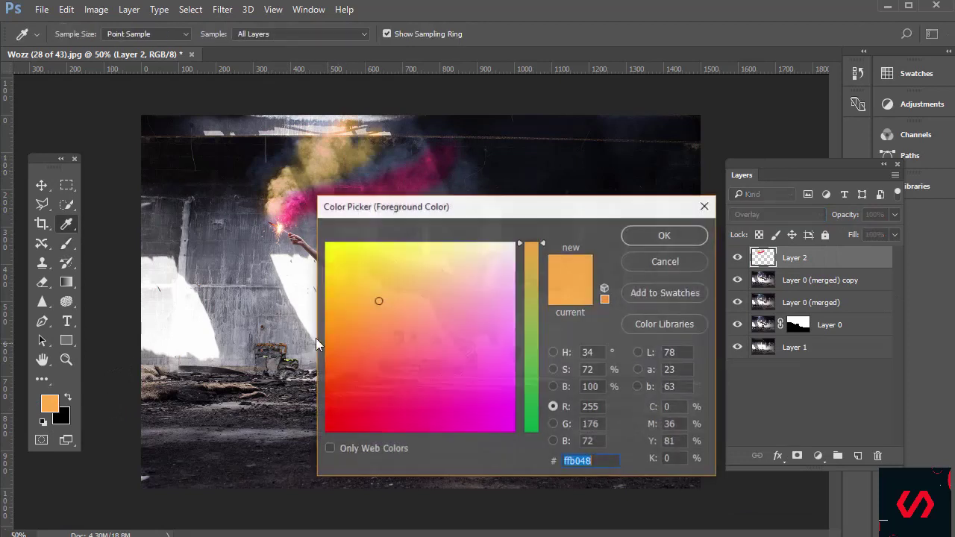
pyautogui.write('ff6ea5')
pyautogui.press('Return')
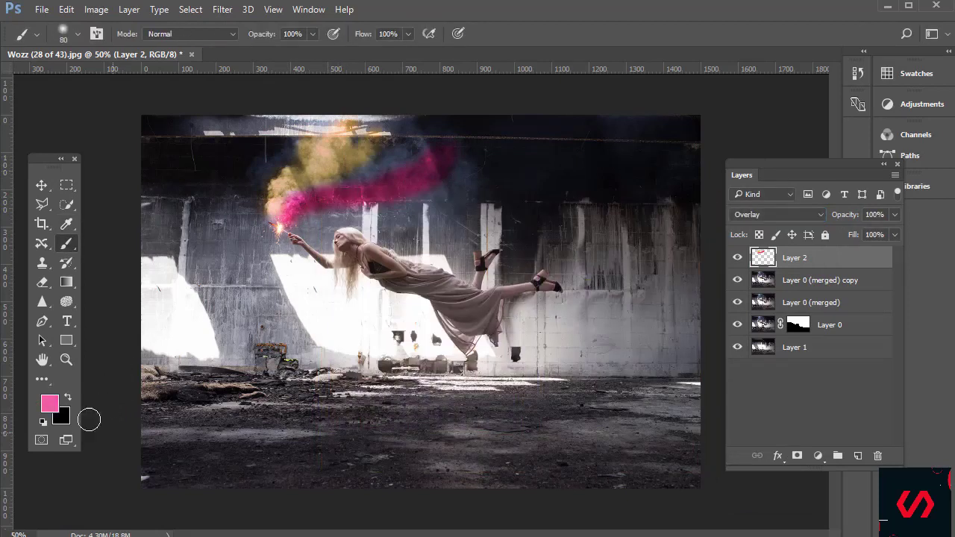
pyautogui.click(53, 407)
pyautogui.moveTo(524, 384); pyautogui.dragTo(531, 356)
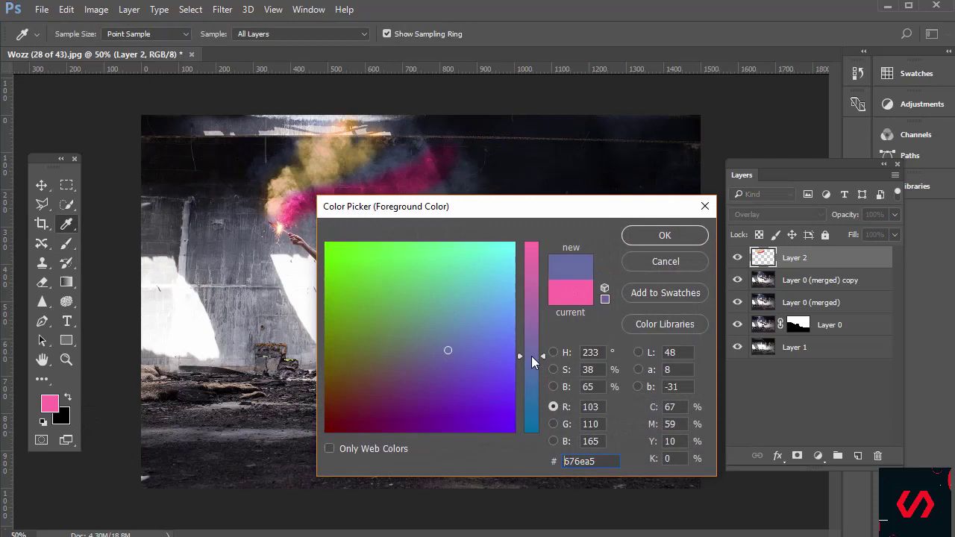
pyautogui.click(424, 250)
pyautogui.click(664, 236)
pyautogui.press('b')
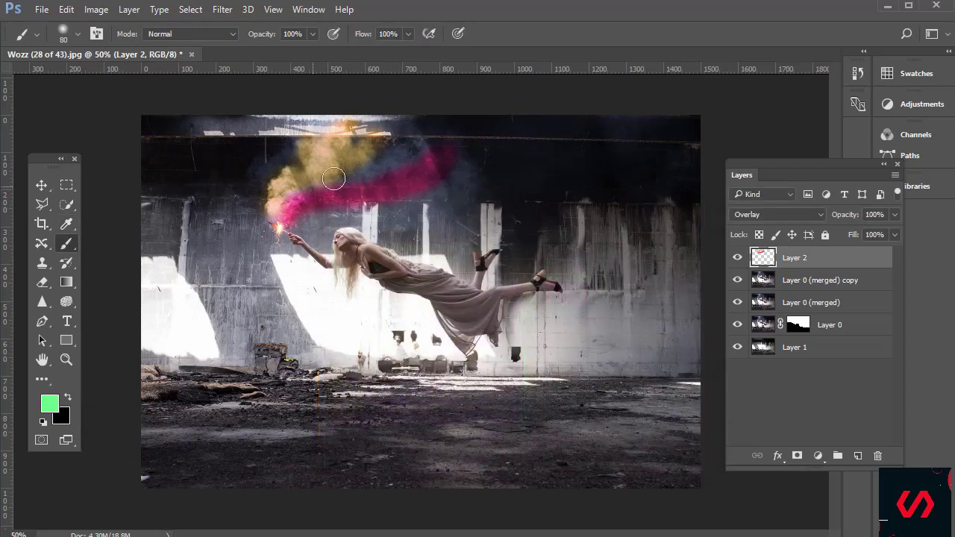
pyautogui.moveTo(333, 179); pyautogui.dragTo(418, 141)
pyautogui.moveTo(368, 168); pyautogui.dragTo(462, 108)
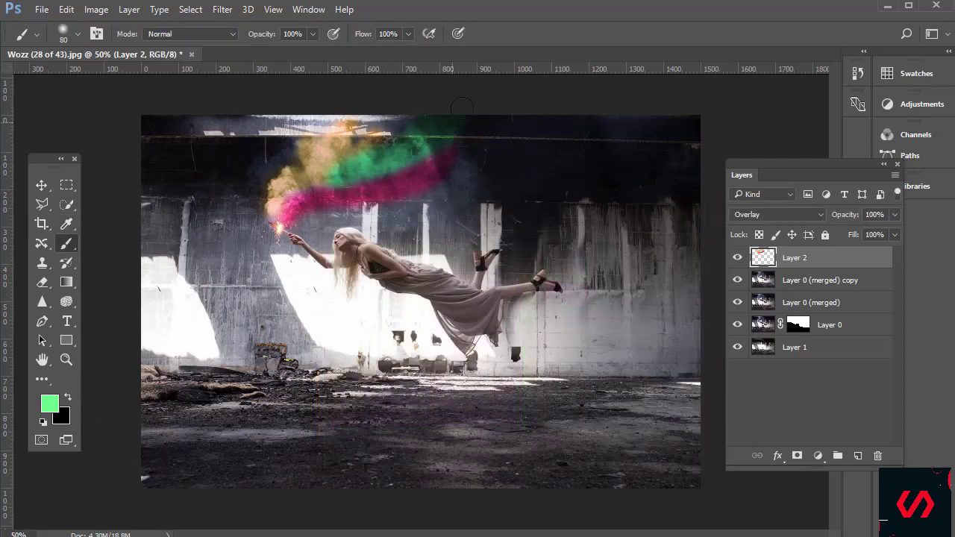
# Switch to light blue and paint over the smoke and the flare glow at her hand
pyautogui.click(49, 407)
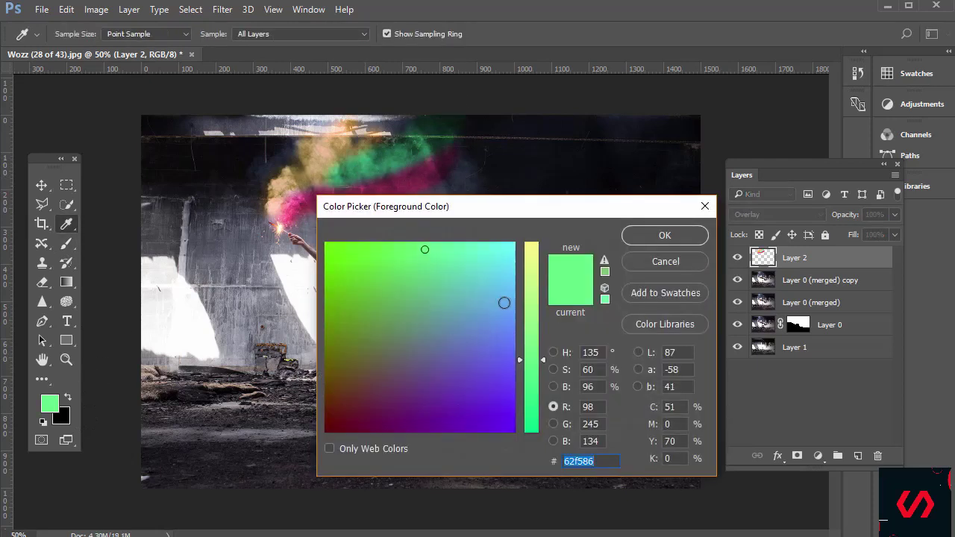
pyautogui.click(504, 326)
pyautogui.click(664, 235)
pyautogui.moveTo(399, 211)
pyautogui.mouseDown()
pyautogui.moveTo(449, 183)
pyautogui.moveTo(480, 118)
pyautogui.moveTo(417, 194)
pyautogui.moveTo(277, 212)
pyautogui.moveTo(335, 130)
pyautogui.moveTo(301, 149)
pyautogui.moveTo(270, 197)
pyautogui.moveTo(366, 142)
pyautogui.moveTo(313, 190)
pyautogui.moveTo(421, 145)
pyautogui.moveTo(385, 173)
pyautogui.moveTo(458, 146)
pyautogui.moveTo(370, 187)
pyautogui.moveTo(462, 152)
pyautogui.moveTo(410, 137)
pyautogui.moveTo(388, 159)
pyautogui.mouseUp()
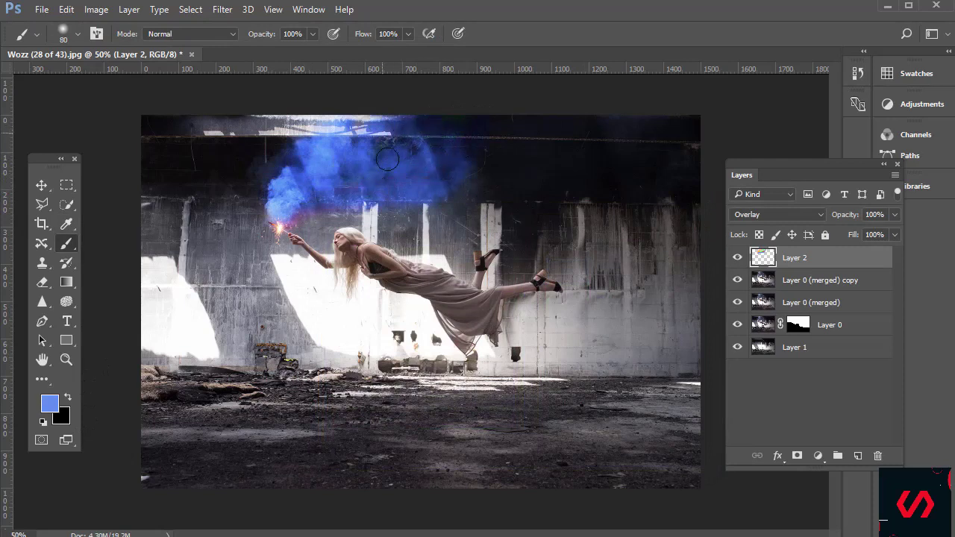
pyautogui.moveTo(287, 224); pyautogui.dragTo(283, 220)
# Compare Normal, Overlay and Color blends on the blue smoke layer, keep Overlay, and set opacity to 85%
pyautogui.click(763, 215)
pyautogui.click(773, 227)
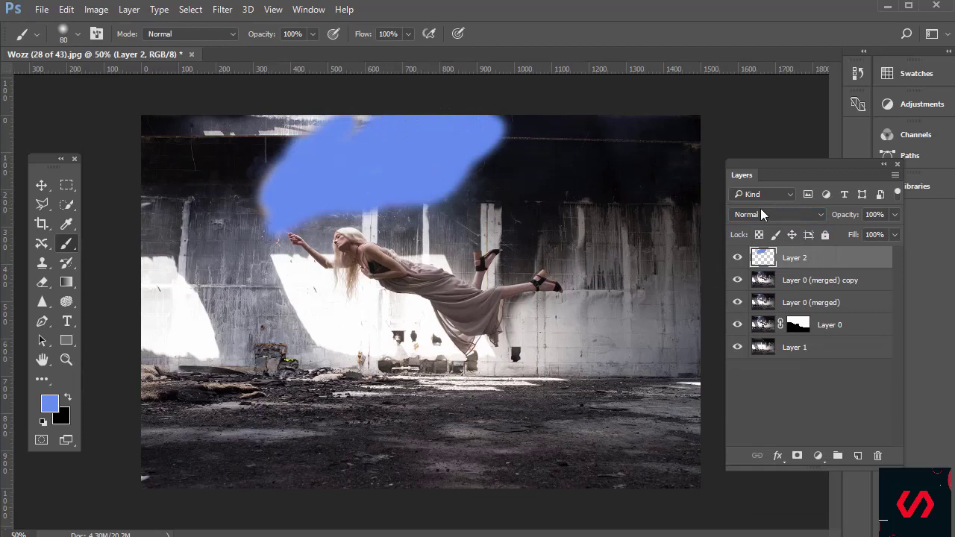
pyautogui.click(763, 214)
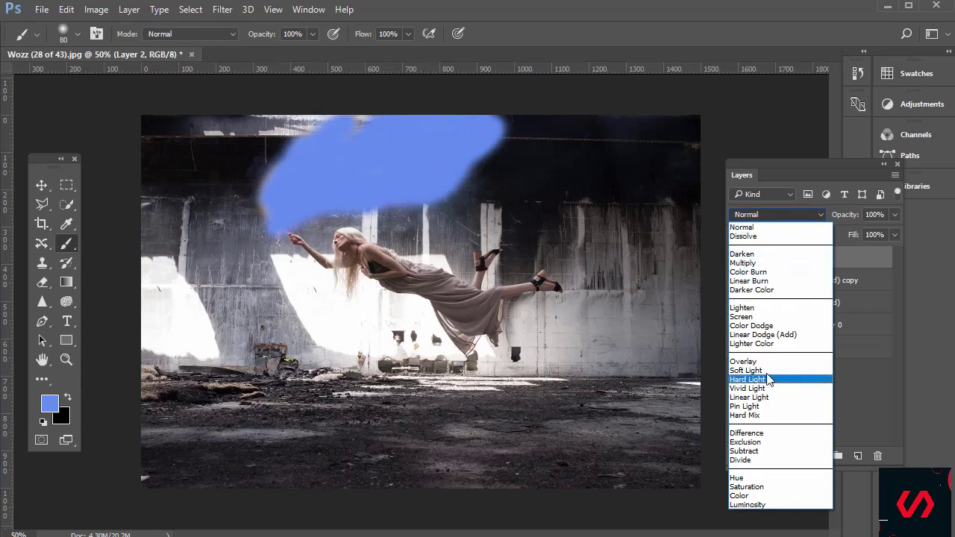
pyautogui.click(769, 362)
pyautogui.click(764, 217)
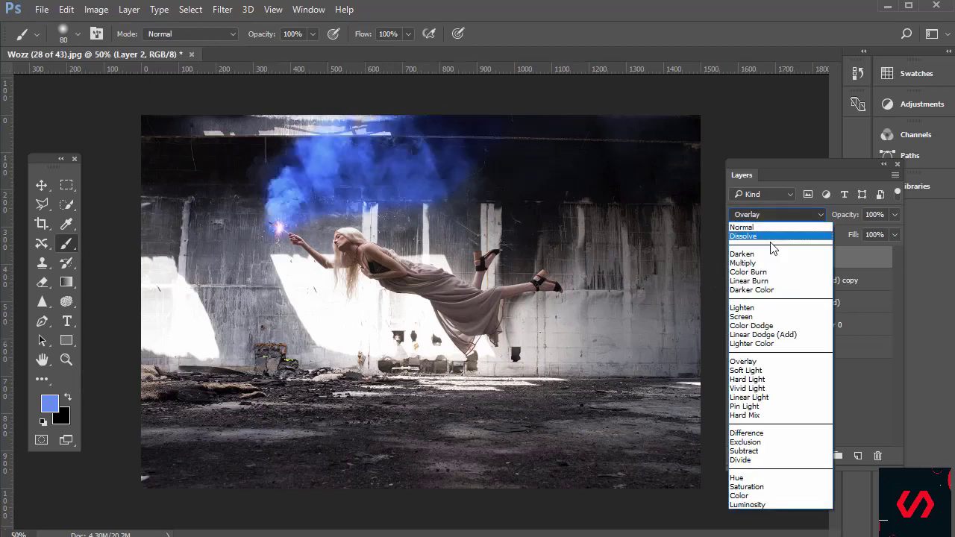
pyautogui.click(757, 496)
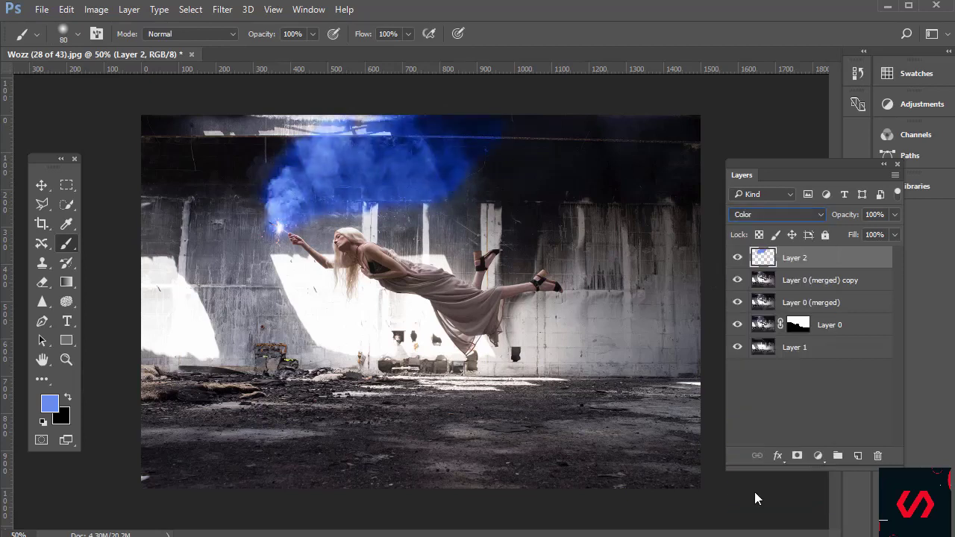
pyautogui.click(769, 217)
pyautogui.click(761, 363)
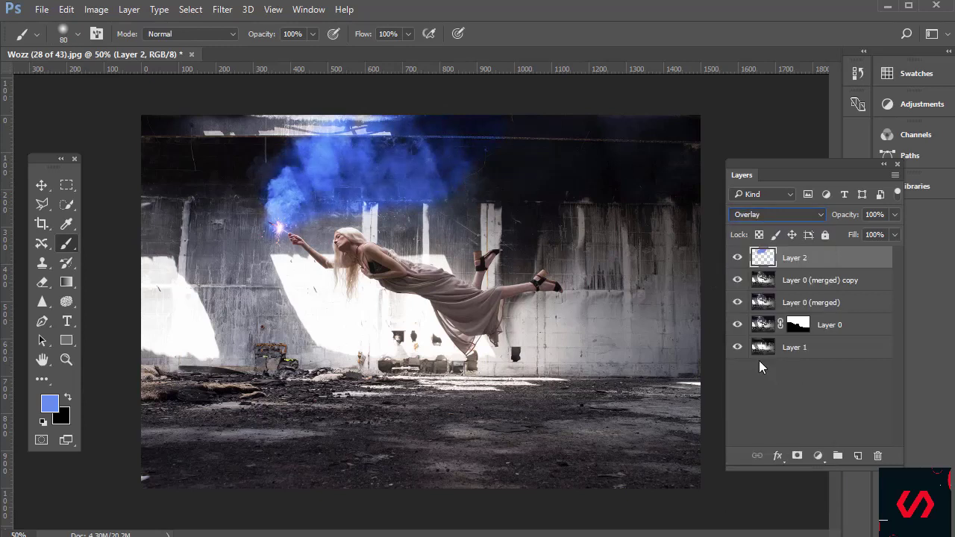
pyautogui.moveTo(847, 215); pyautogui.dragTo(835, 216)
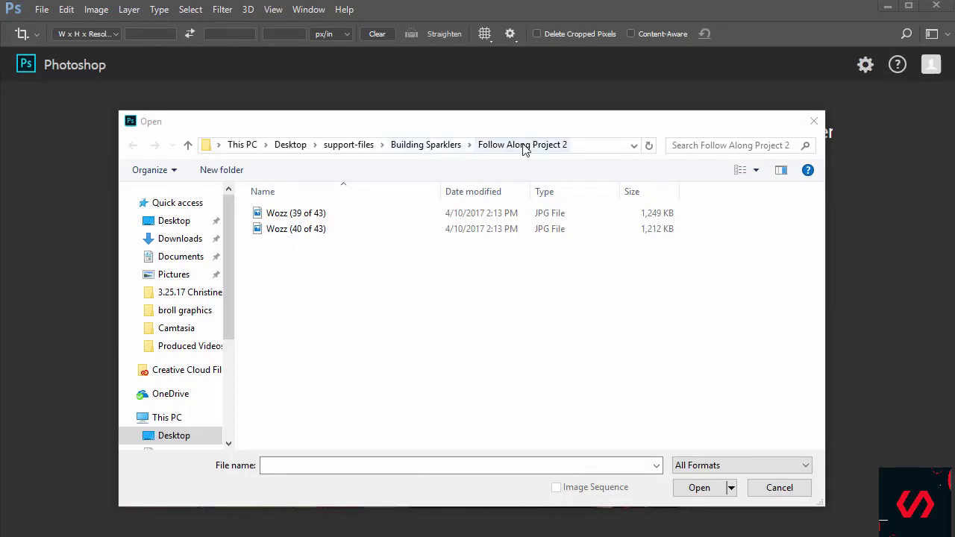
# Open Wozz (39 of 43) and Wozz (40 of 43), then bring the empty-room image into Wozz 39, aligned to the canvas
pyautogui.click(355, 279)
pyautogui.moveTo(356, 278); pyautogui.dragTo(263, 206)
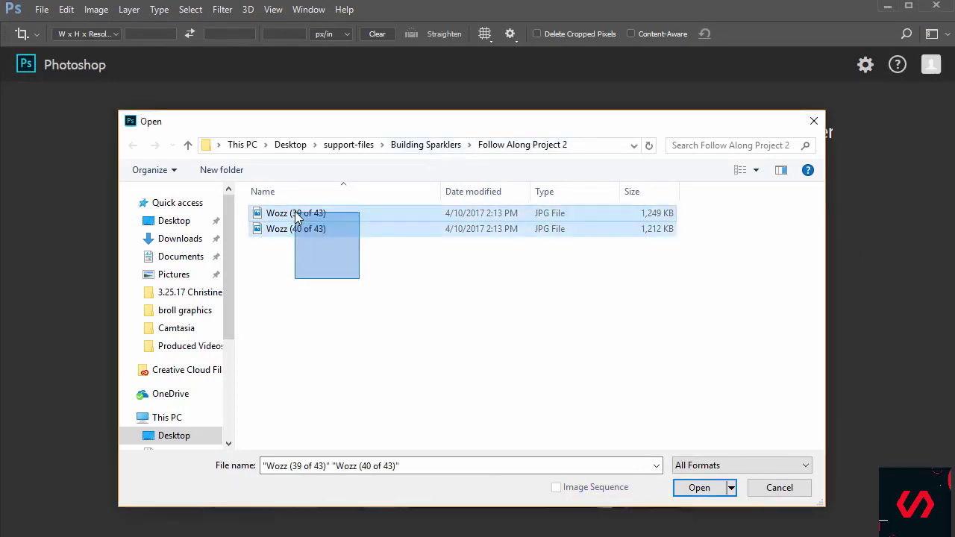
pyautogui.click(700, 488)
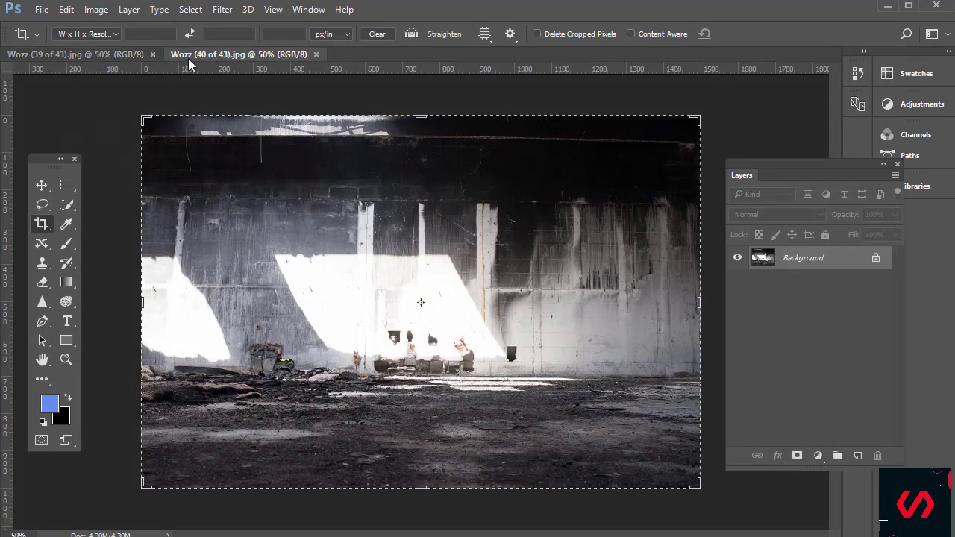
pyautogui.moveTo(198, 54); pyautogui.dragTo(418, 180)
pyautogui.click(41, 185)
pyautogui.moveTo(440, 220); pyautogui.dragTo(246, 224)
pyautogui.moveTo(676, 158); pyautogui.dragTo(481, 120)
pyautogui.click(727, 116)
pyautogui.moveTo(657, 175); pyautogui.dragTo(439, 215)
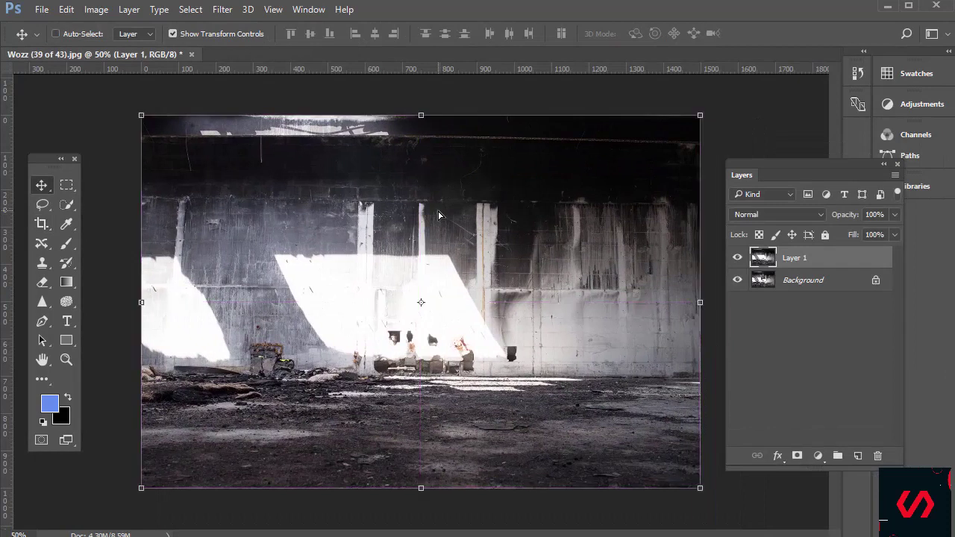
# Convert the Background into Layer 0 and place it above Layer 1
pyautogui.doubleClick(776, 282)
pyautogui.click(777, 179)
pyautogui.moveTo(758, 290); pyautogui.dragTo(779, 259)
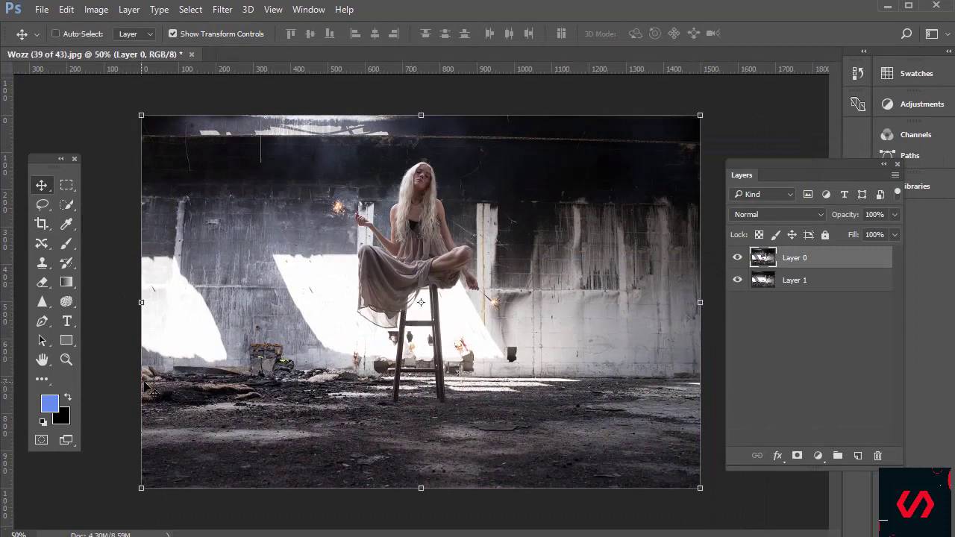
# Zoom in to 400% on the stool's edge under the dress and choose the Polygonal Lasso
pyautogui.press('z')
pyautogui.moveTo(296, 189); pyautogui.dragTo(499, 368)
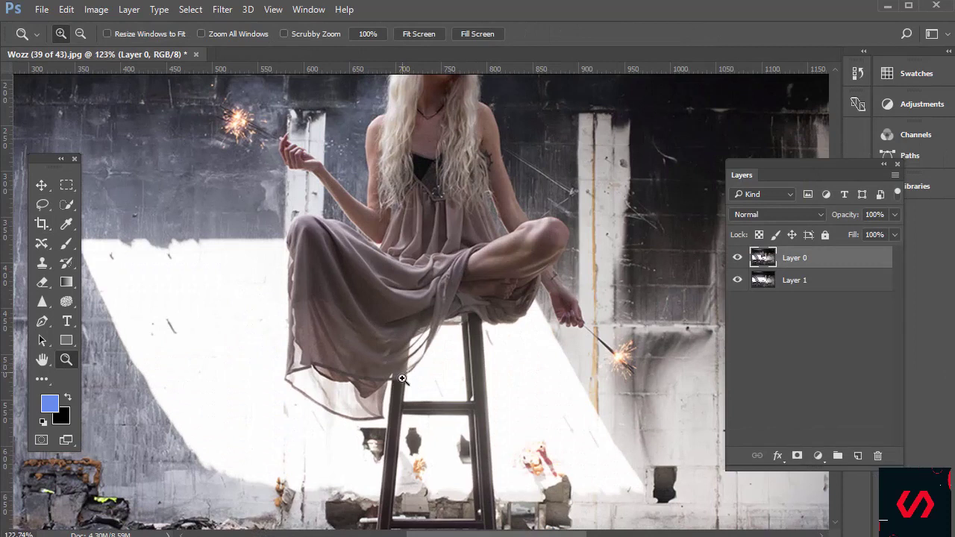
pyautogui.click(42, 204)
pyautogui.click(93, 216)
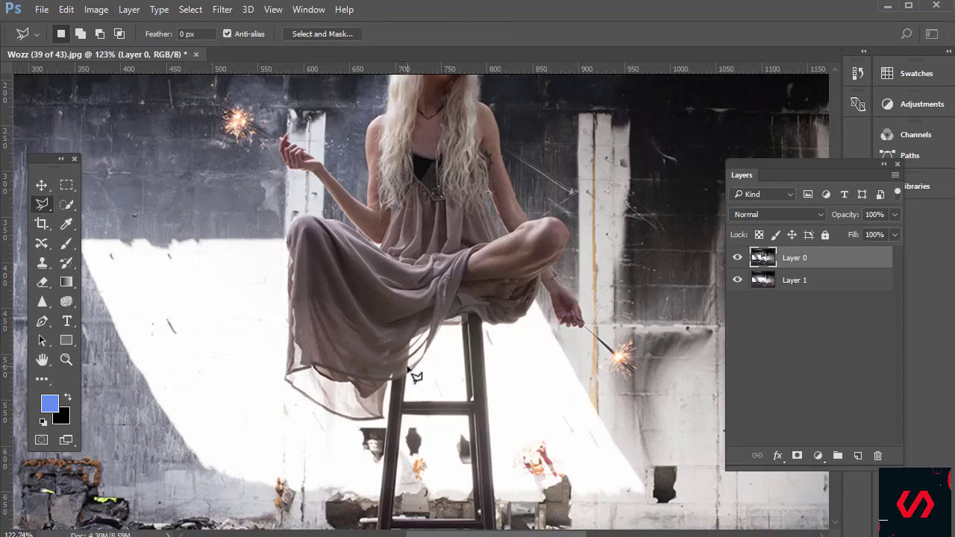
pyautogui.click(66, 359)
pyautogui.moveTo(384, 347); pyautogui.dragTo(439, 406)
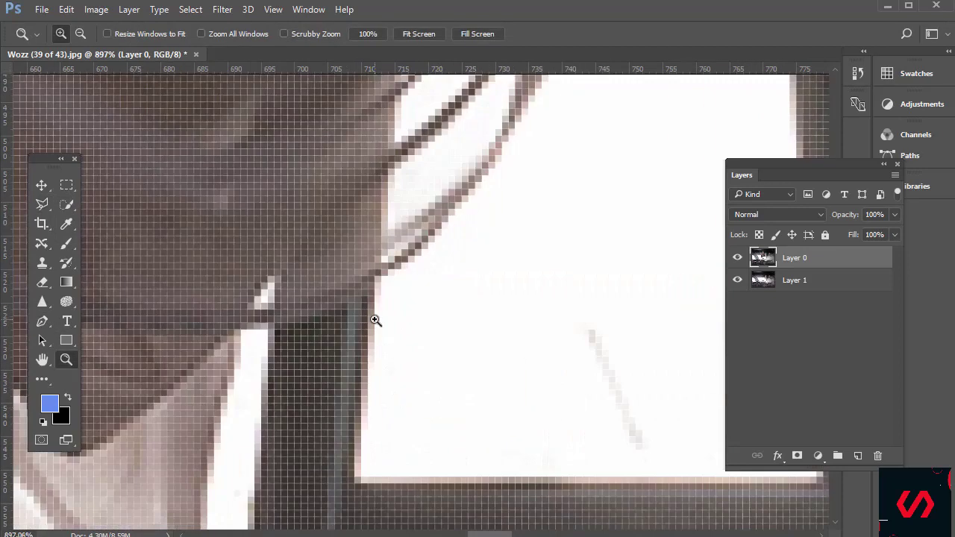
pyautogui.hotkey('ctrl', '-')
pyautogui.hotkey('ctrl', '-')
pyautogui.hotkey('ctrl', '-')
pyautogui.hotkey('ctrl', '-')
pyautogui.hotkey('ctrl', '-')
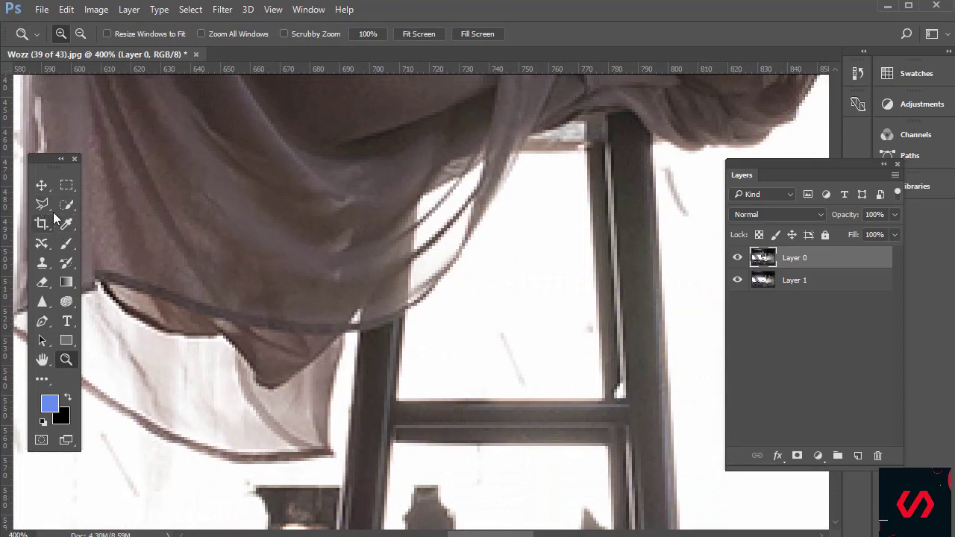
pyautogui.moveTo(39, 209)
pyautogui.mouseDown()
pyautogui.moveTo(93, 204)
pyautogui.moveTo(93, 220)
pyautogui.mouseUp()
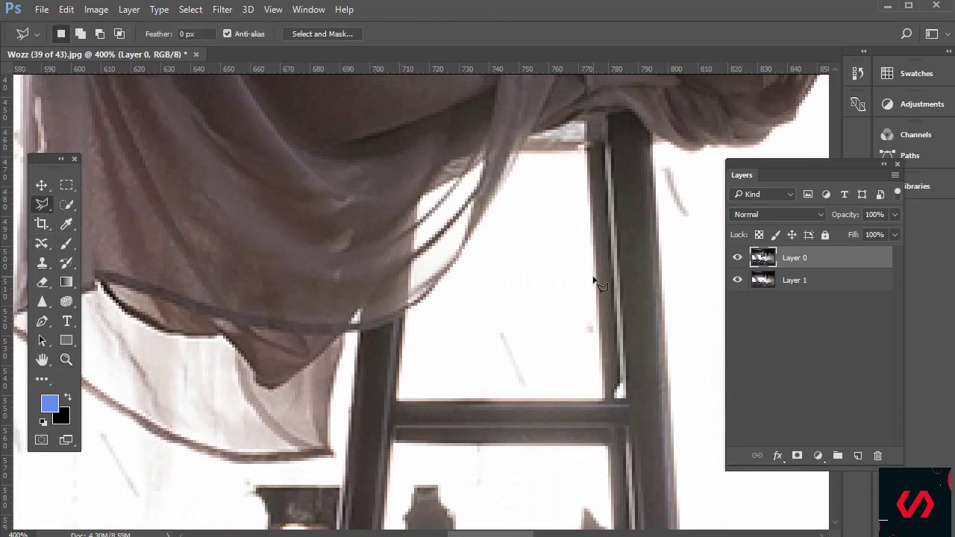
# Outline the first white gap beside the dress hem and begin adding another gap
pyautogui.click(357, 314)
pyautogui.click(411, 266)
pyautogui.click(415, 286)
pyautogui.click(408, 302)
pyautogui.click(358, 317)
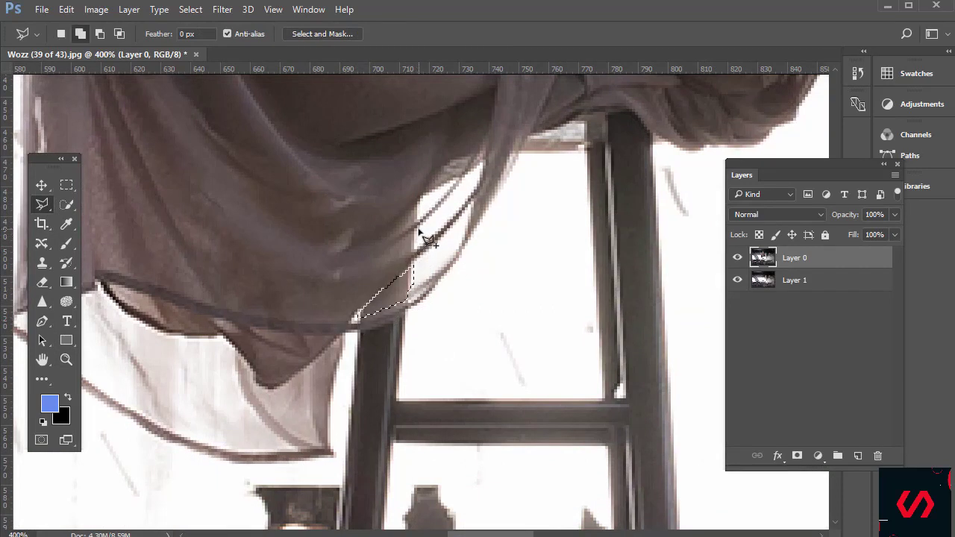
pyautogui.keyDown('shift'); pyautogui.click(415, 231); pyautogui.keyUp('shift')
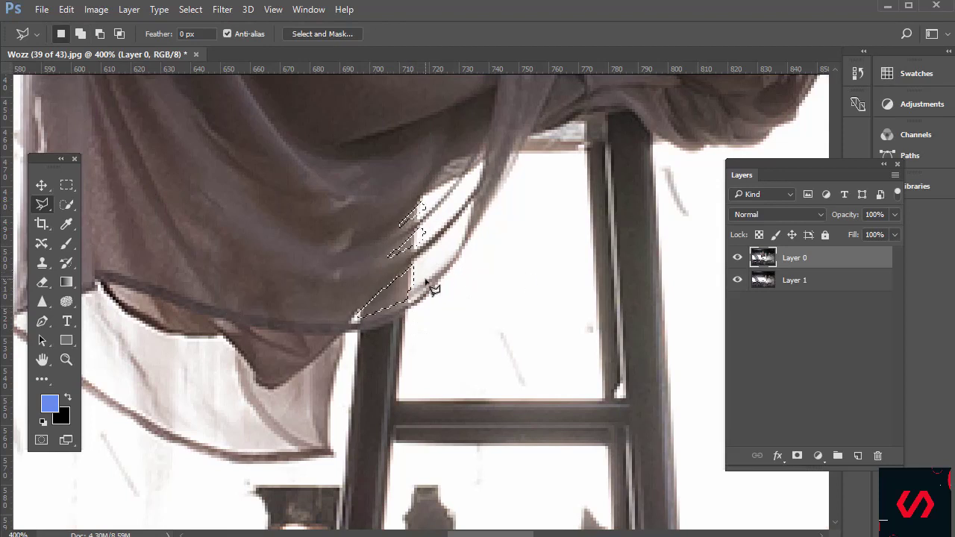
# Brighten the selected gap with Levels, setting the white input slider to 59
pyautogui.click(108, 10)
pyautogui.moveTo(121, 47)
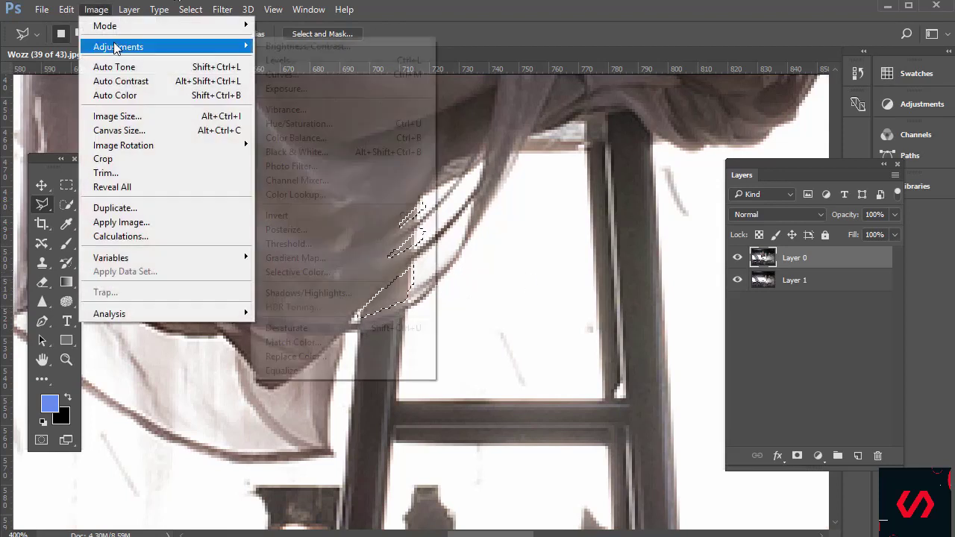
pyautogui.click(277, 60)
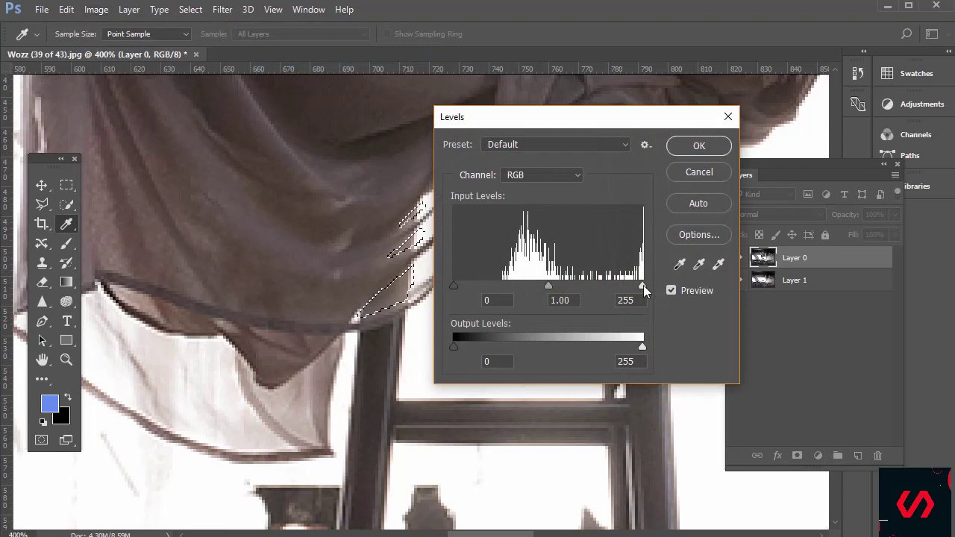
pyautogui.moveTo(642, 286); pyautogui.dragTo(513, 291)
pyautogui.click(702, 146)
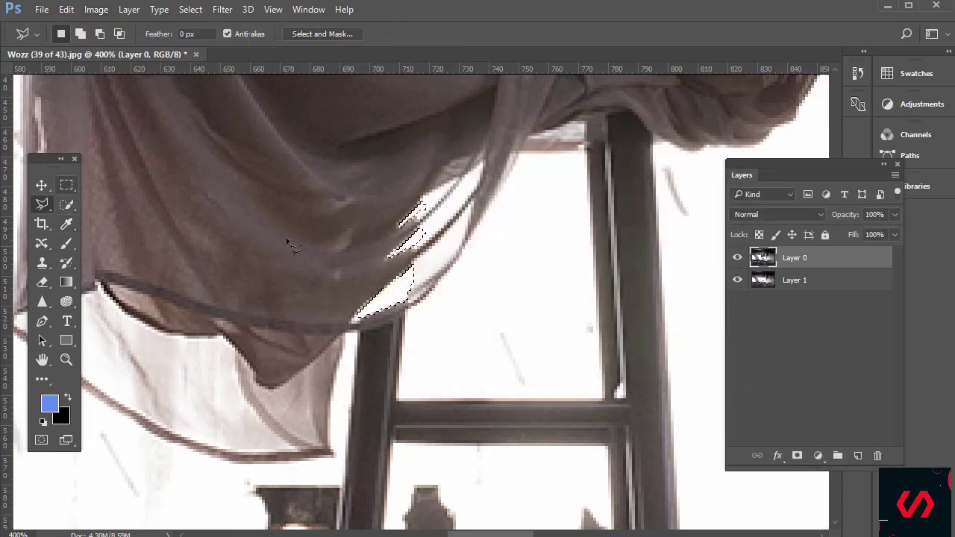
# Set selection mode to intersect, sample the white background with a smaller Clone Stamp, and zoom out
pyautogui.click(119, 34)
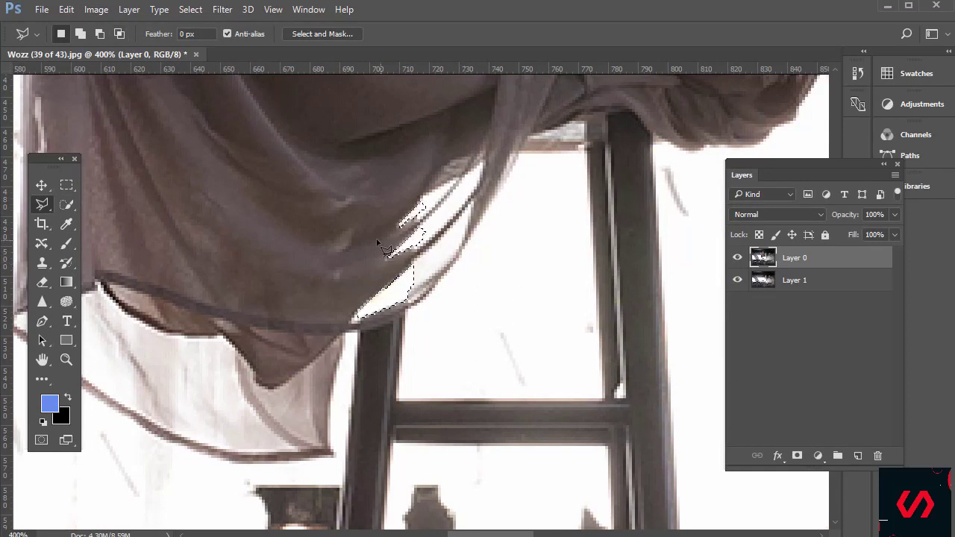
pyautogui.click(41, 262)
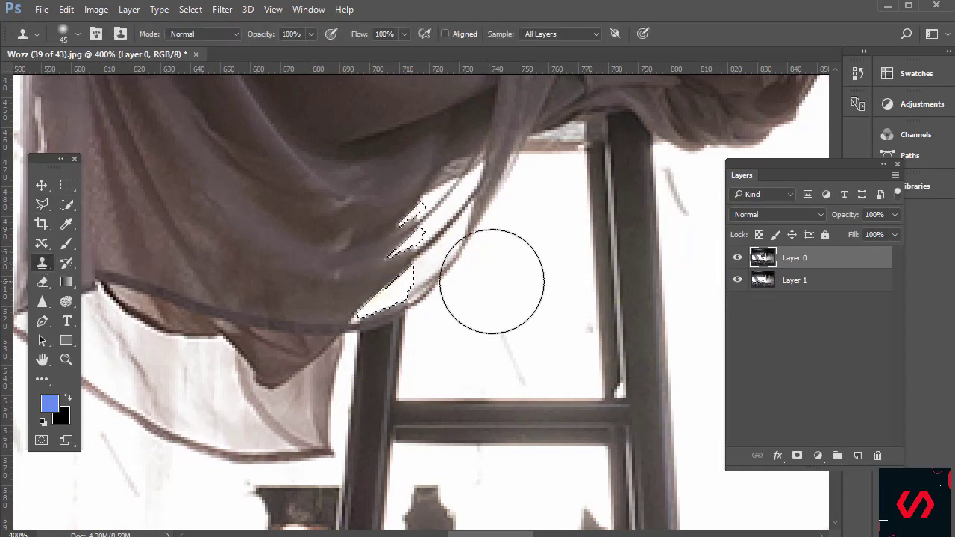
pyautogui.press('[')
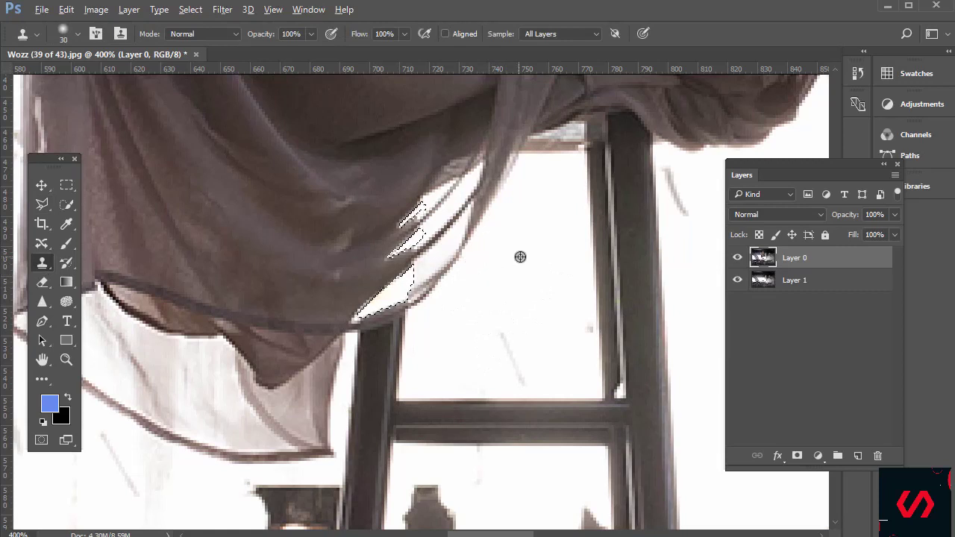
pyautogui.keyDown('alt'); pyautogui.click(517, 256); pyautogui.keyUp('alt')
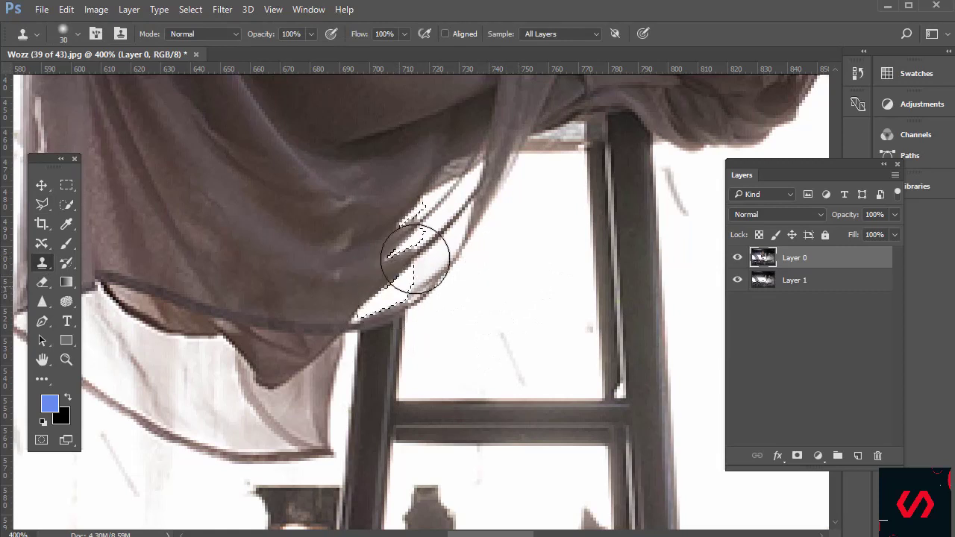
pyautogui.press('m')
pyautogui.hotkey('ctrl', '-')
pyautogui.hotkey('ctrl', '-')
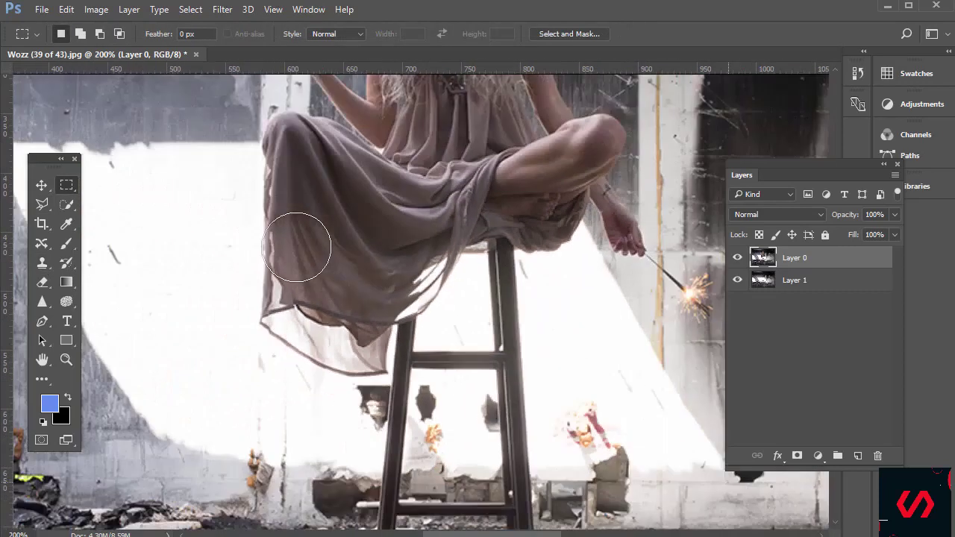
pyautogui.hotkey('ctrl', '-')
pyautogui.hotkey('ctrl', '-')
pyautogui.hotkey('ctrl', '-')
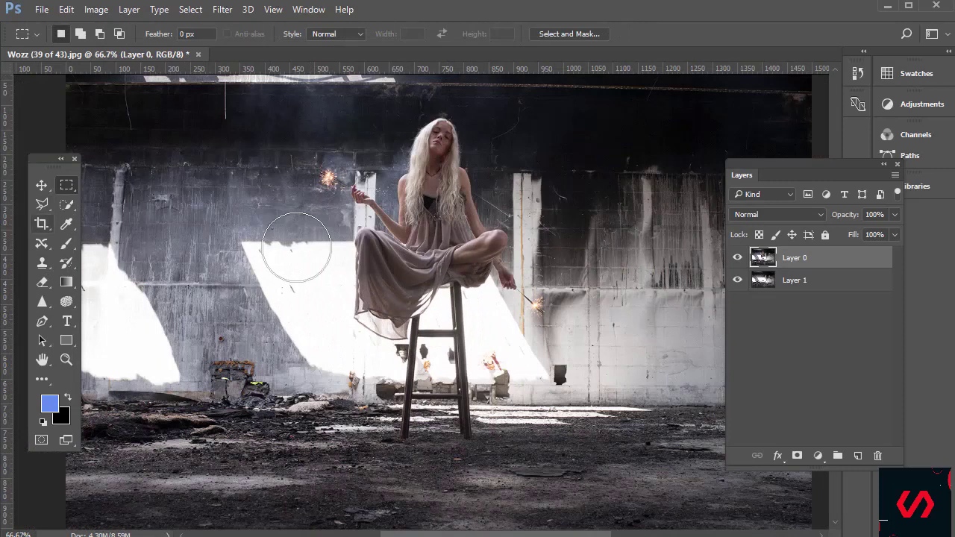
# Outline the stool down to the floor with the Polygonal Lasso
pyautogui.click(41, 204)
pyautogui.press('Escape')
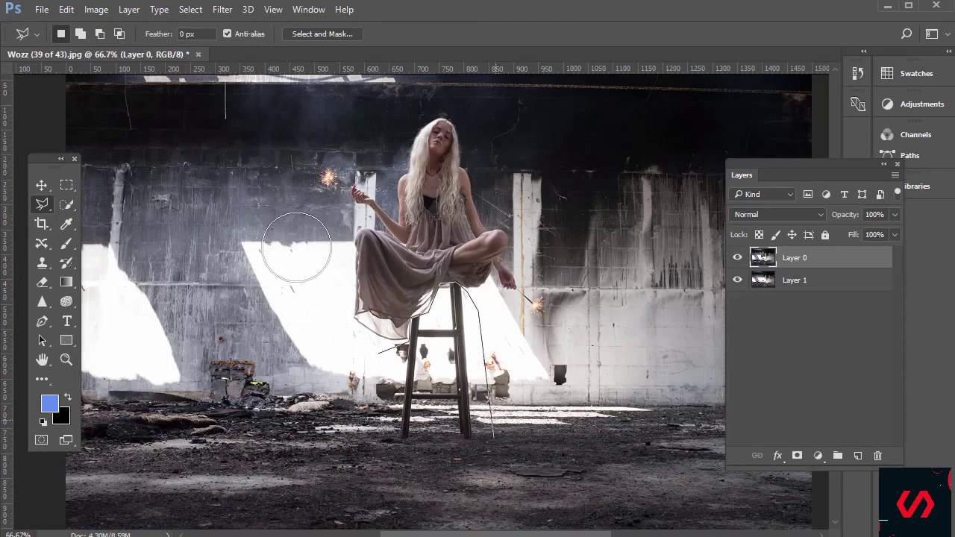
pyautogui.click(489, 466)
pyautogui.click(420, 474)
pyautogui.click(352, 460)
pyautogui.click(406, 344)
pyautogui.doubleClick(414, 318)
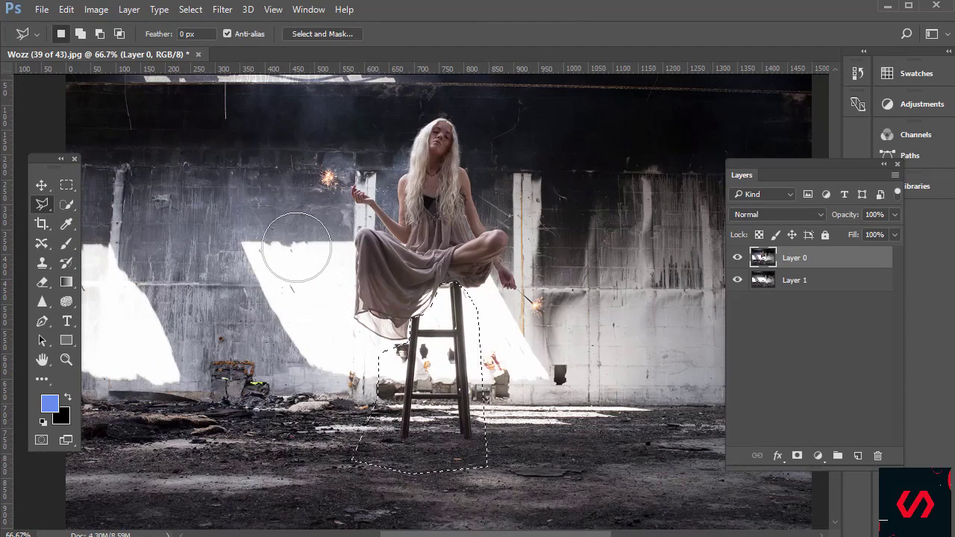
# Invert the selection and add a layer mask to Layer 0 hiding the stool, then view the whole image
pyautogui.click(191, 9)
pyautogui.click(202, 66)
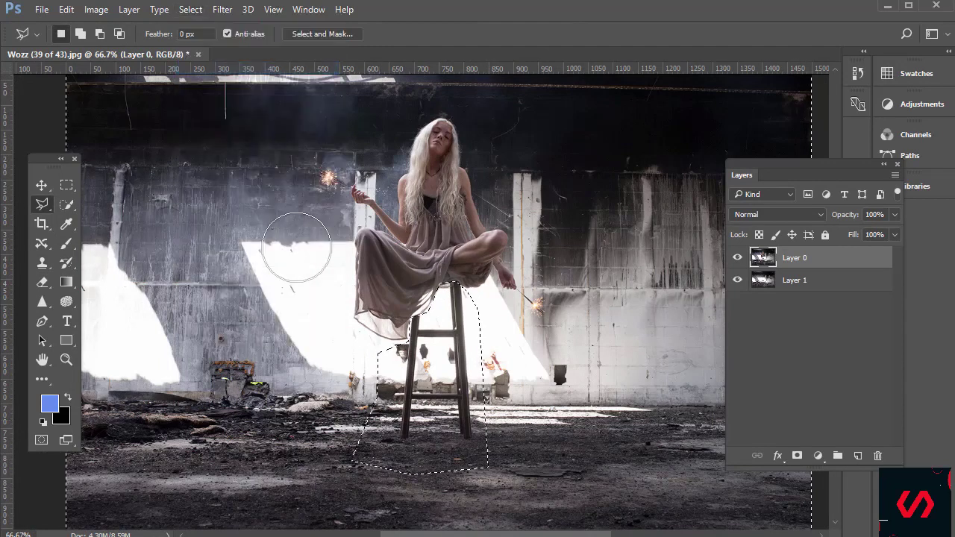
pyautogui.hotkey('ctrl', 'shift', 'm')
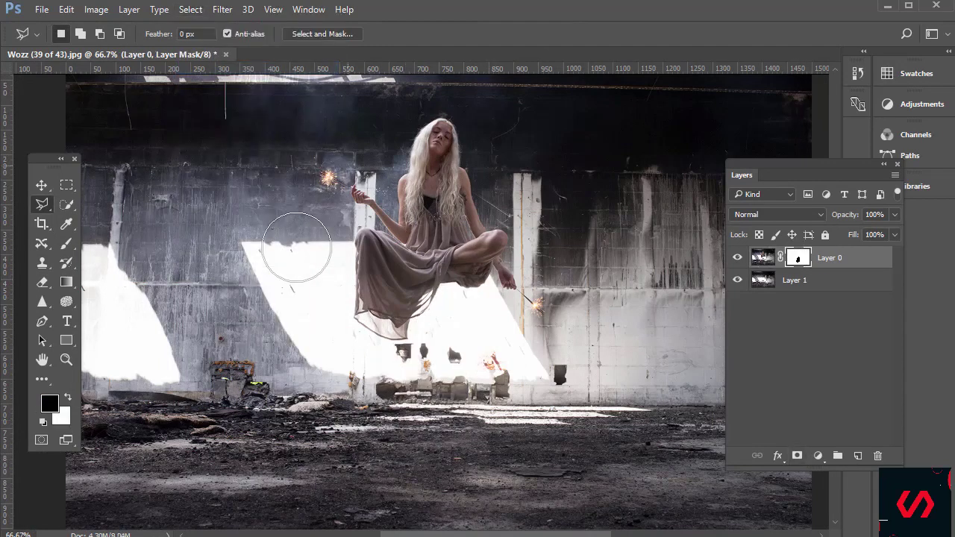
pyautogui.hotkey('ctrl', '-')
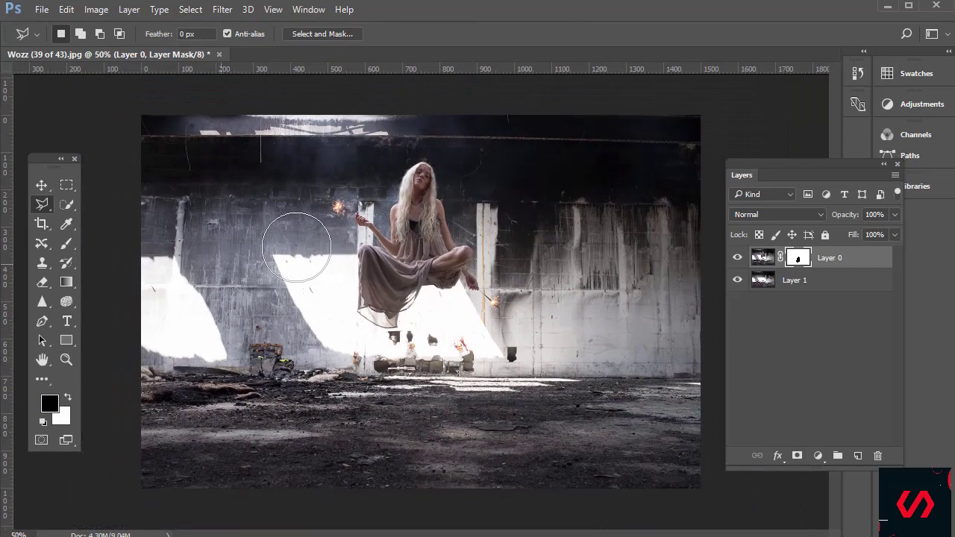
# Select Layer 0 and Layer 1 and stamp them into a new merged layer, Layer 0 (merged)
pyautogui.hotkey('ctrl', 'alt', 'a')
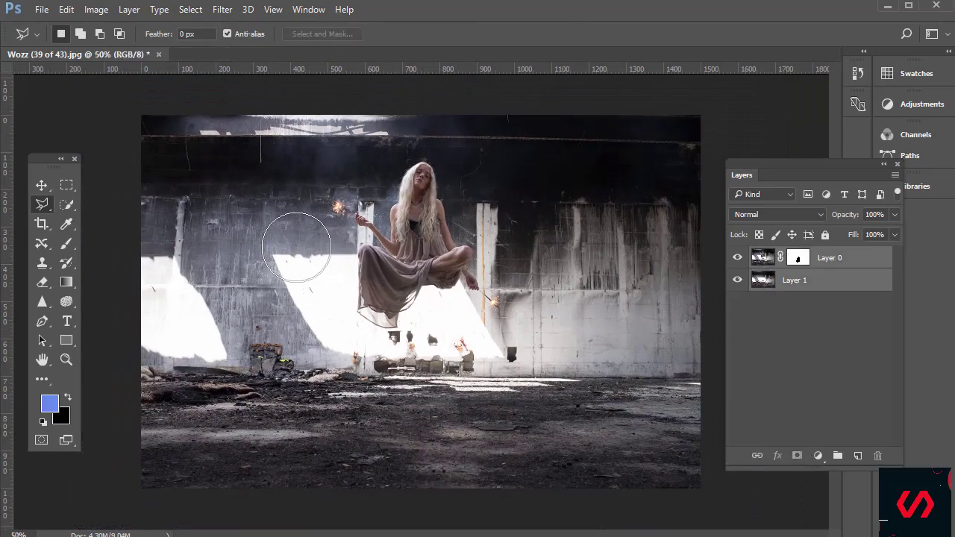
pyautogui.hotkey('ctrl', 'alt', 'e')
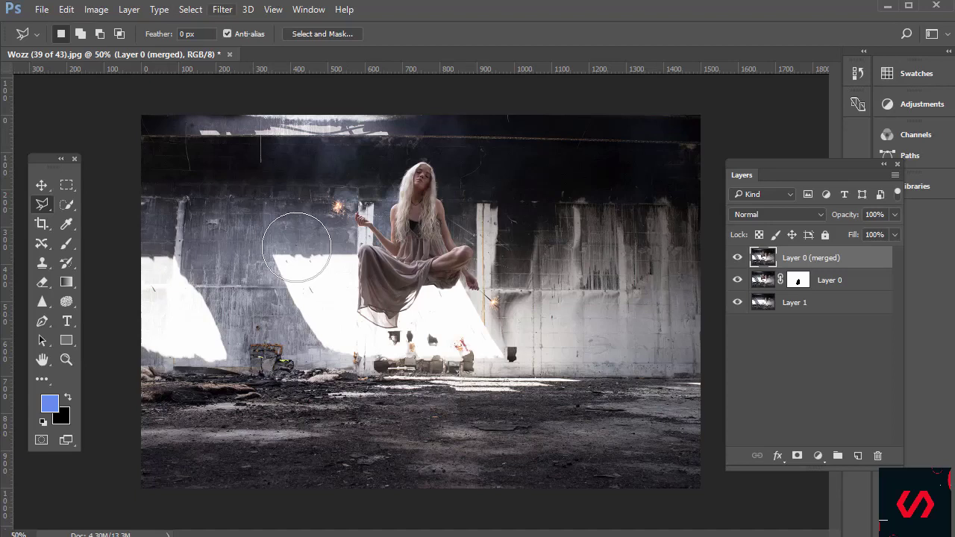
# Open Lens Correction and compare the preview with Geometric Distortion correction off and on
pyautogui.click(223, 8)
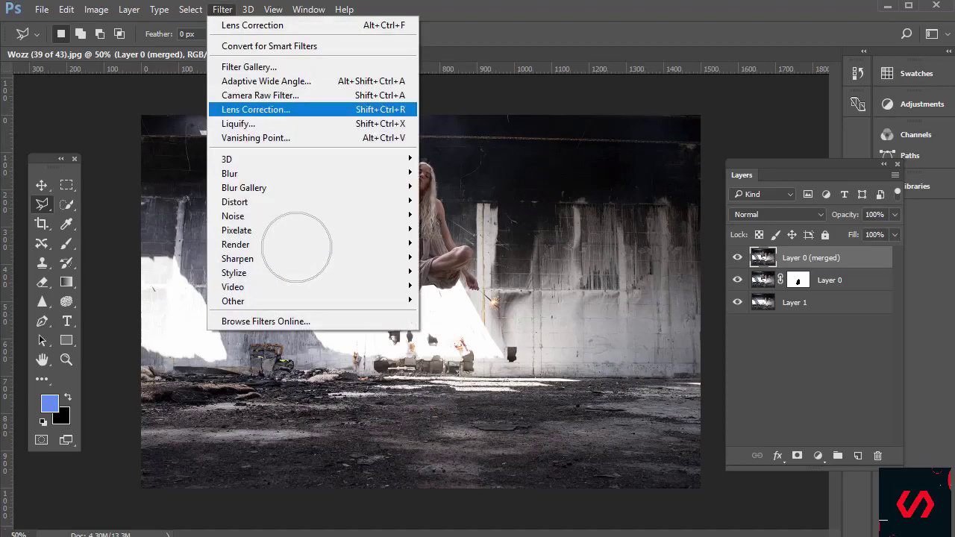
pyautogui.press('Return')
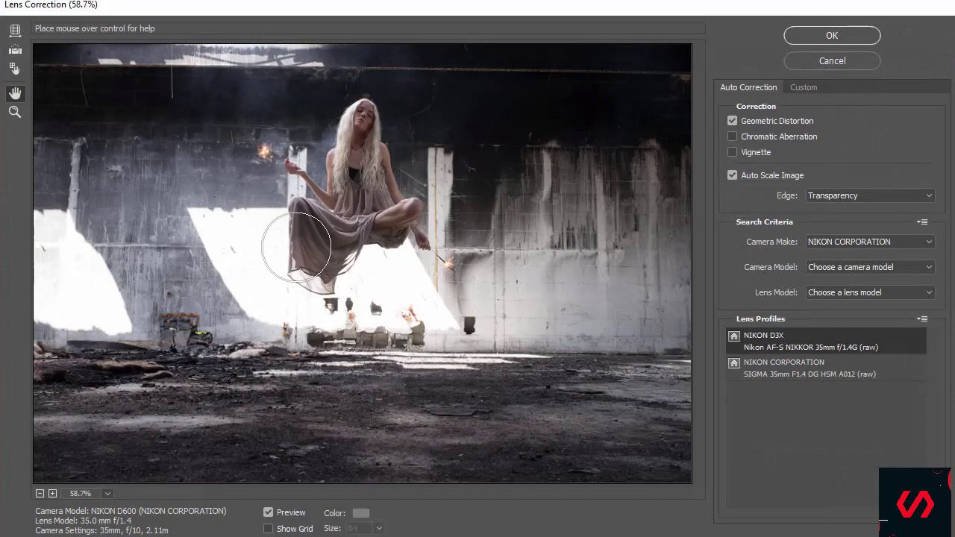
pyautogui.click(732, 120)
pyautogui.click(732, 121)
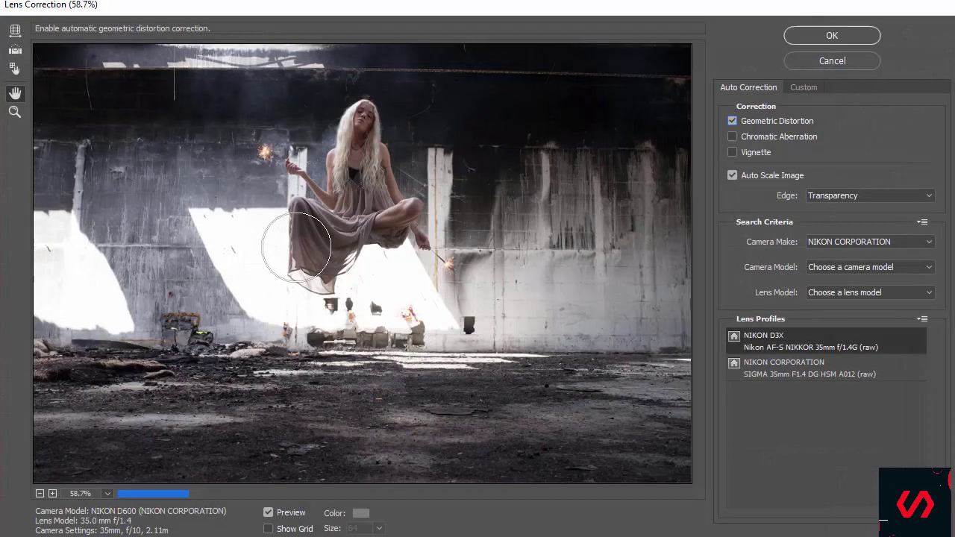
pyautogui.click(732, 121)
pyautogui.click(732, 121)
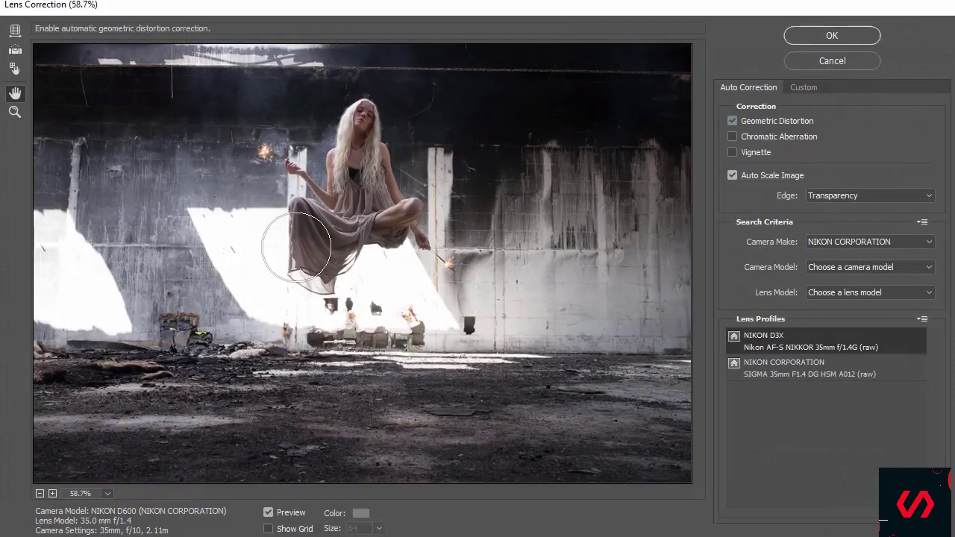
pyautogui.click(732, 121)
pyautogui.click(732, 121)
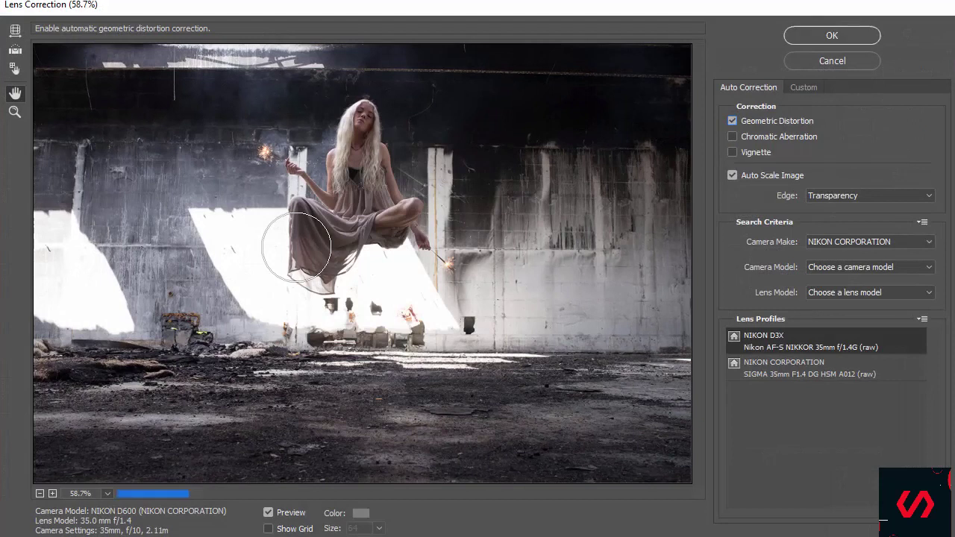
# Try Custom Remove Distortion and Vertical/Horizontal Perspective adjustments, then cancel without applying
pyautogui.click(803, 88)
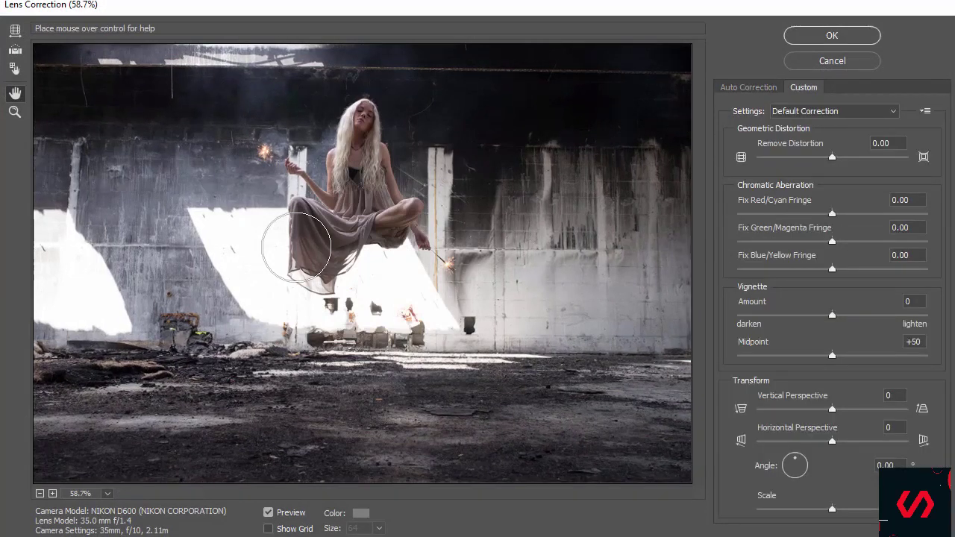
pyautogui.moveTo(832, 157)
pyautogui.mouseDown()
pyautogui.moveTo(802, 156)
pyautogui.moveTo(862, 157)
pyautogui.moveTo(831, 157)
pyautogui.mouseUp()
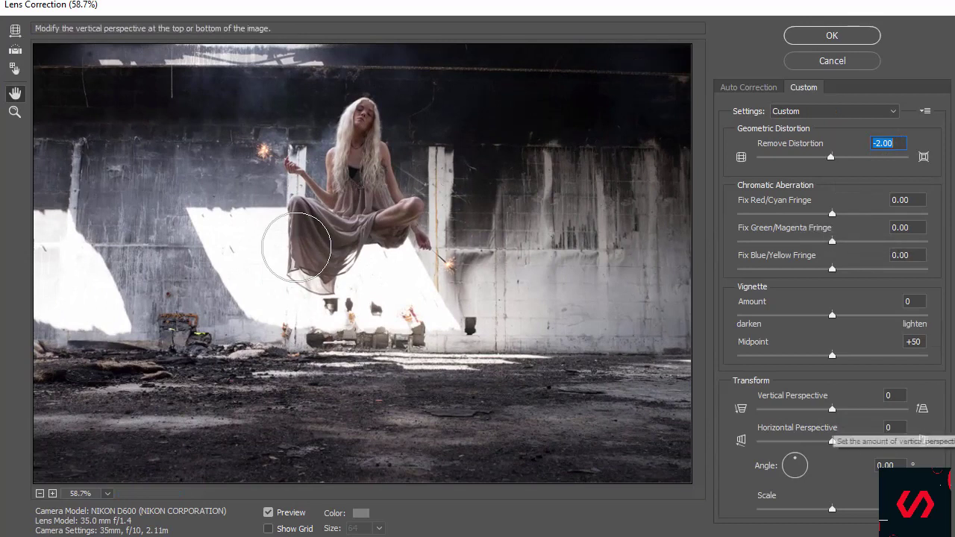
pyautogui.moveTo(833, 410); pyautogui.dragTo(860, 409)
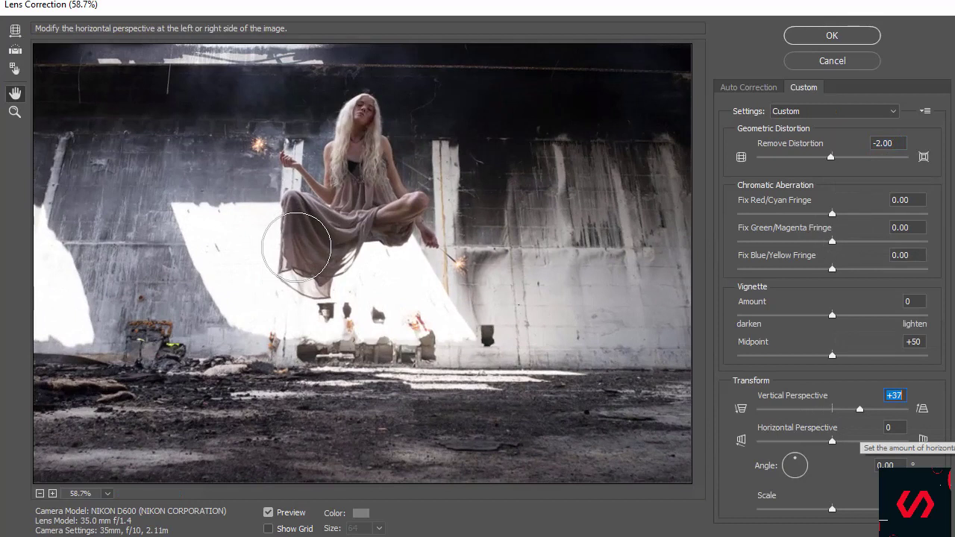
pyautogui.moveTo(833, 441); pyautogui.dragTo(871, 441)
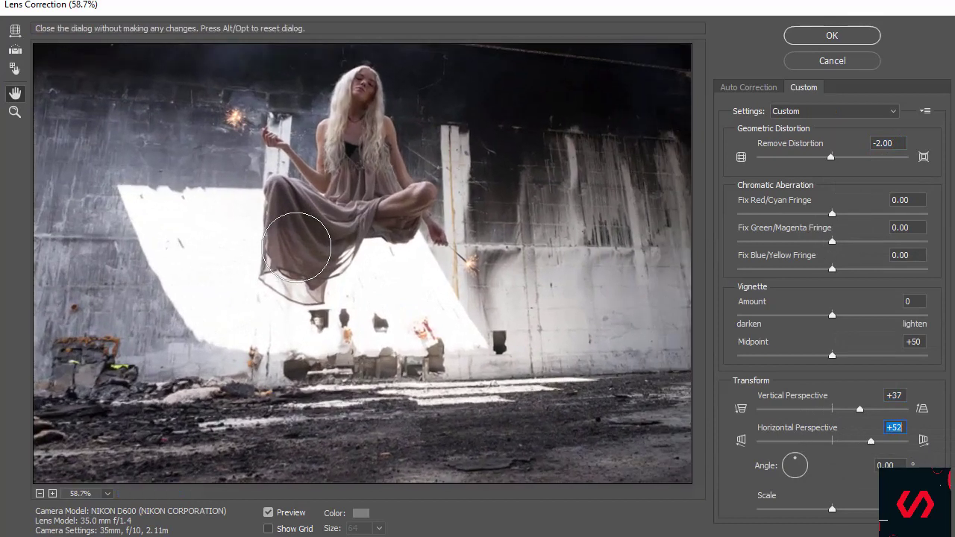
pyautogui.click(832, 36)
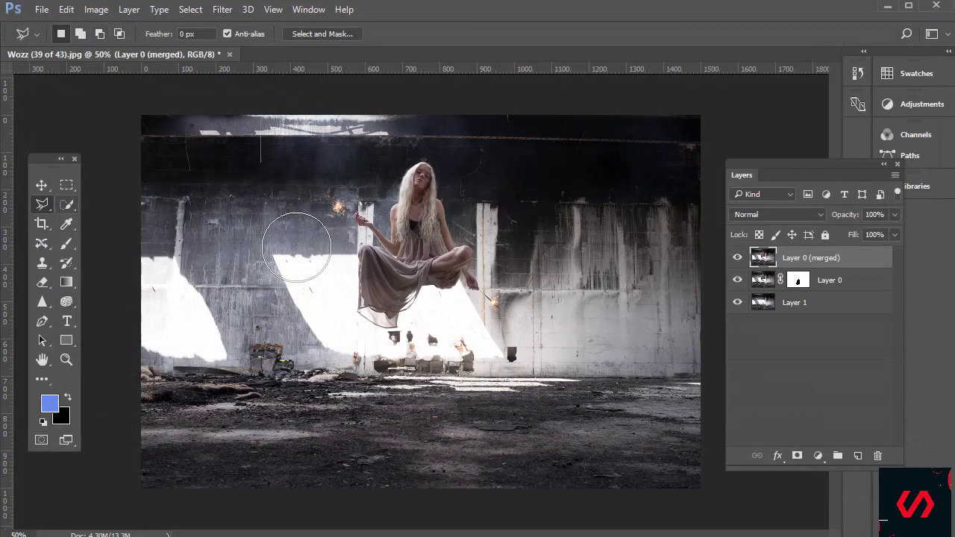
# Straighten the merged photo along the floor horizon with the Crop tool and commit
pyautogui.press('c')
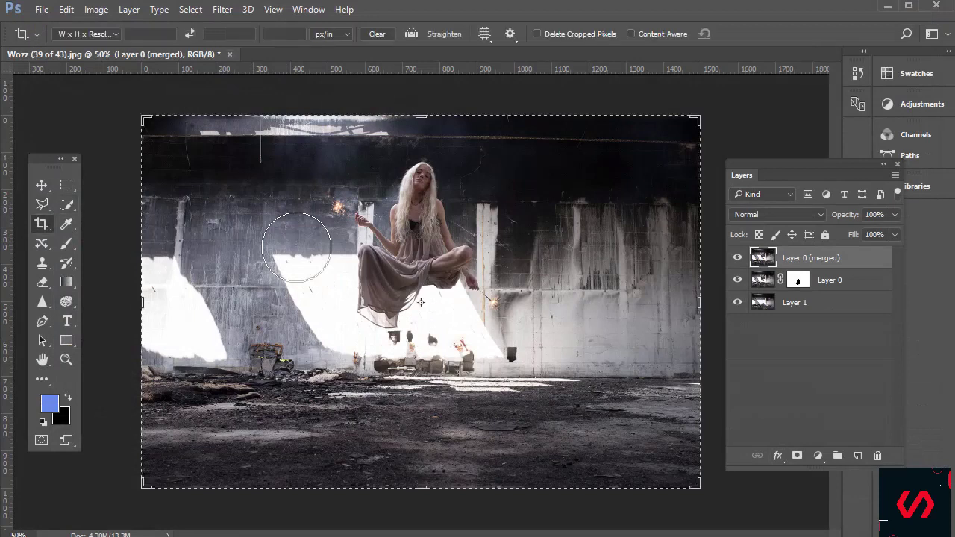
pyautogui.press('ctrl')
pyautogui.moveTo(142, 371); pyautogui.dragTo(700, 377)
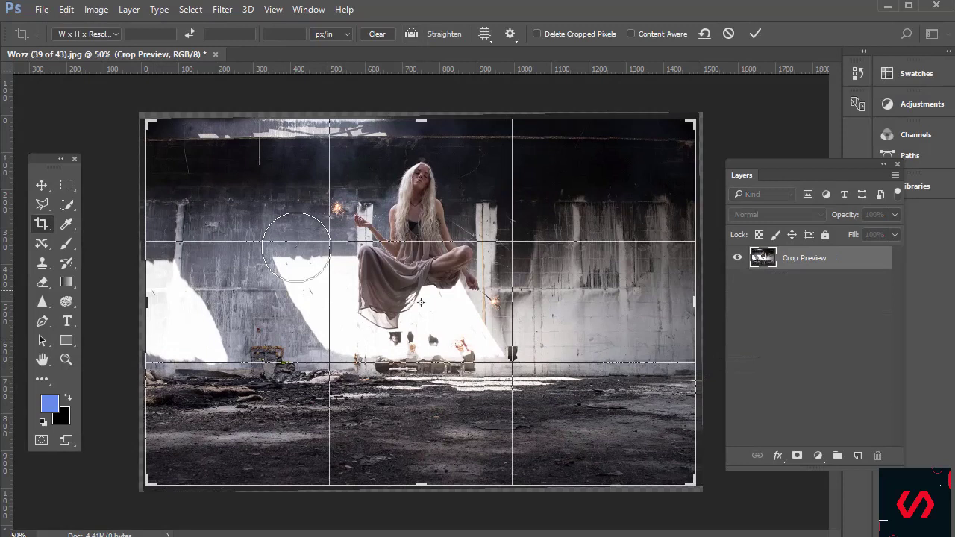
pyautogui.press('Return')
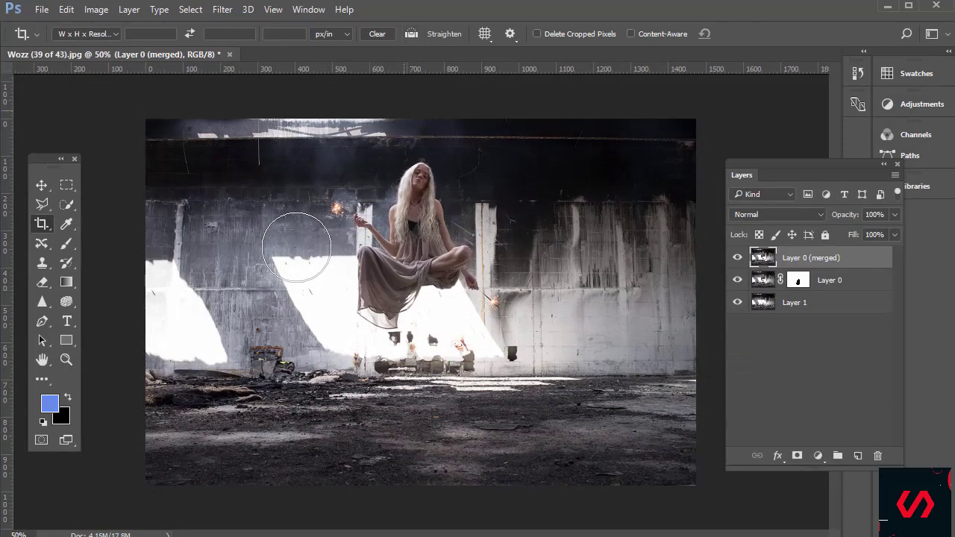
# Apply Lens Correction with automatic Geometric Distortion correction left enabled
pyautogui.hotkey('alt', 't')
pyautogui.press('Down')
pyautogui.press('Down')
pyautogui.press('Down')
pyautogui.press('Down')
pyautogui.press('Down')
pyautogui.press('Down')
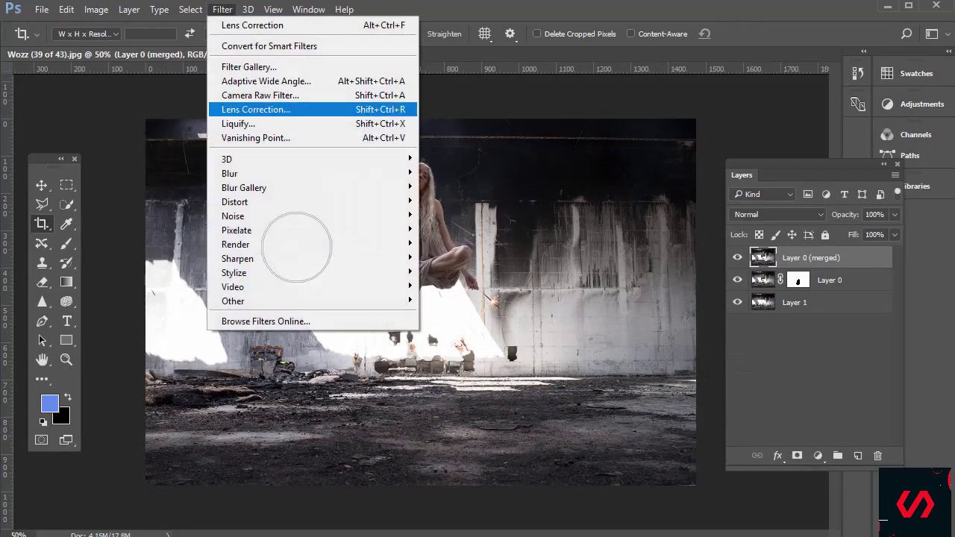
pyautogui.press('Return')
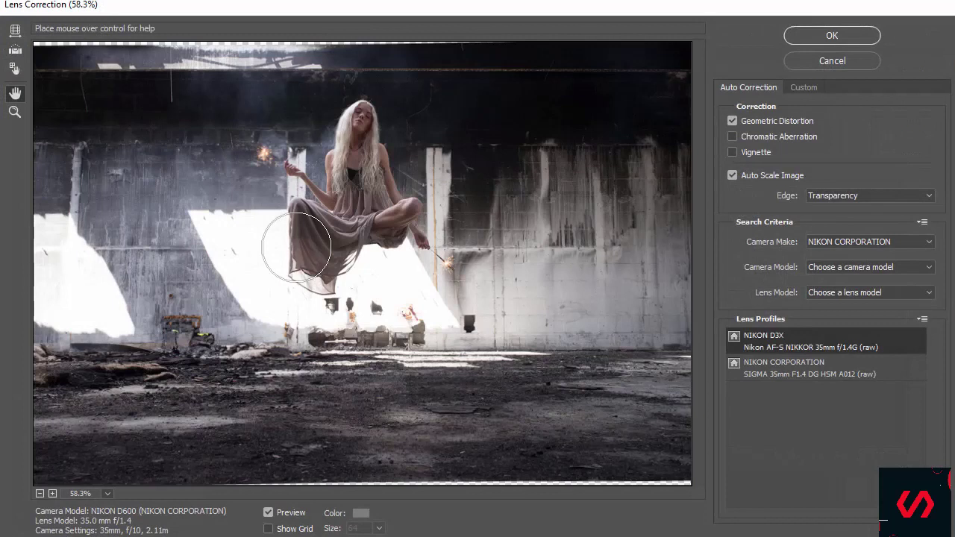
pyautogui.click(732, 120)
pyautogui.click(732, 121)
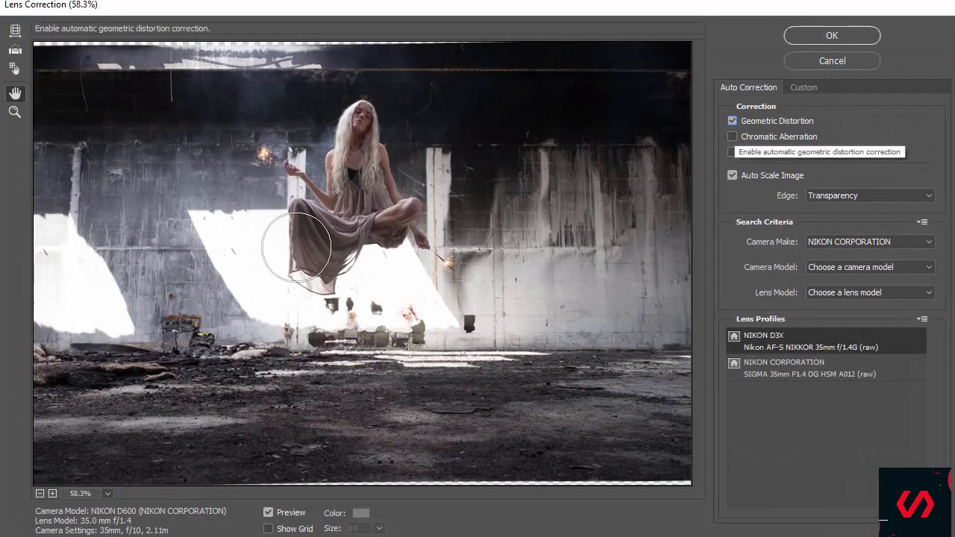
pyautogui.click(732, 121)
pyautogui.click(732, 121)
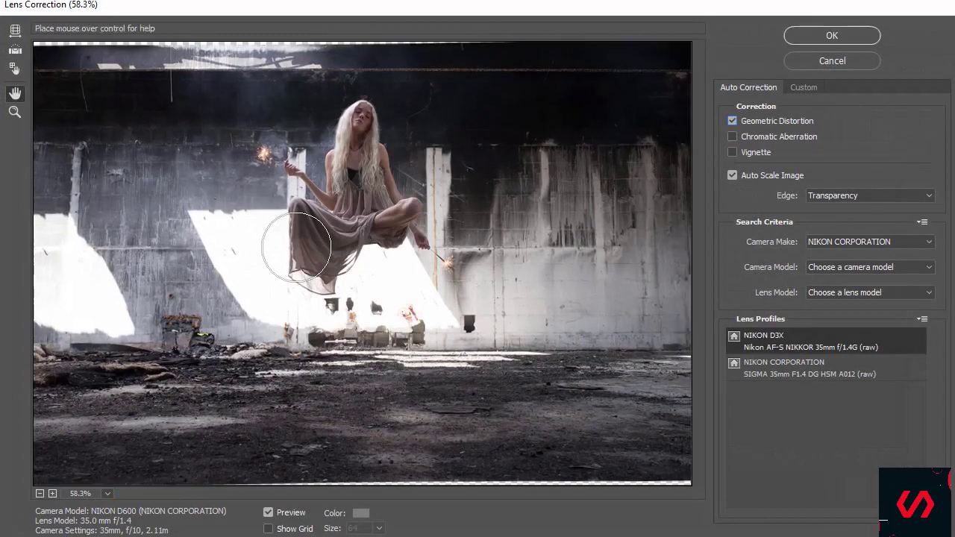
pyautogui.press('Return')
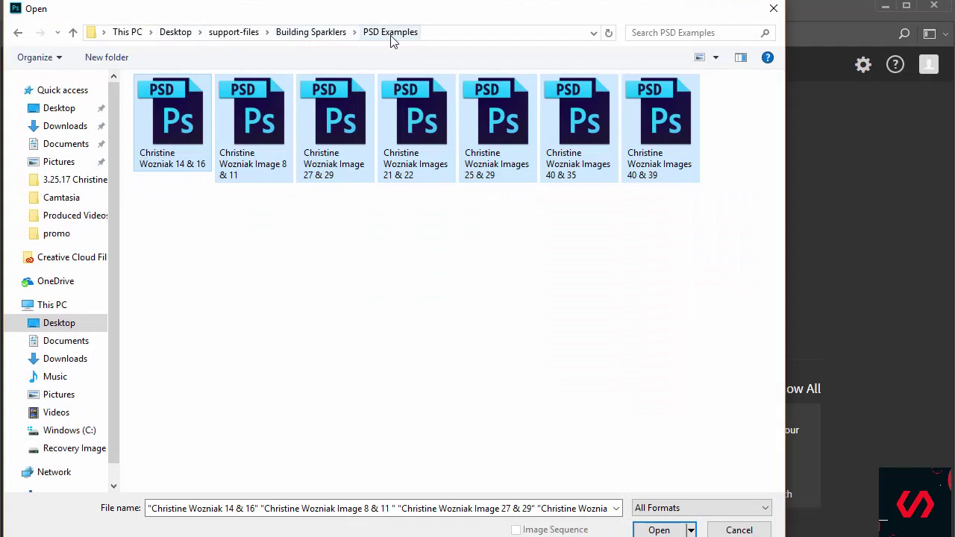
# Open the seven selected example PSD files
pyautogui.click(659, 530)
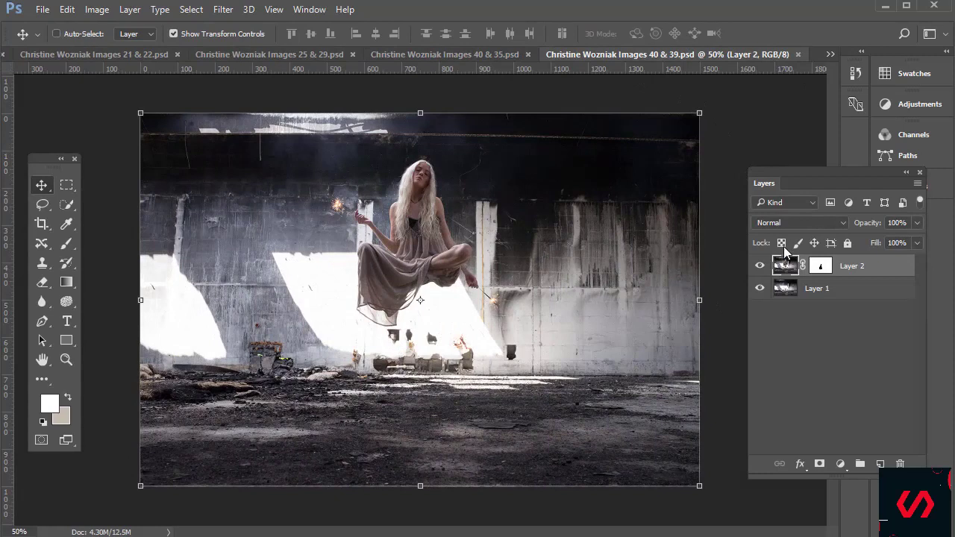
# Toggle Layer 2's mask to compare the 40 & 39 example with and without the stool, then close it unsaved
pyautogui.keyDown('shift'); pyautogui.click(819, 273); pyautogui.keyUp('shift')
pyautogui.keyDown('shift'); pyautogui.click(818, 274); pyautogui.keyUp('shift')
pyautogui.keyDown('shift'); pyautogui.click(819, 273); pyautogui.keyUp('shift')
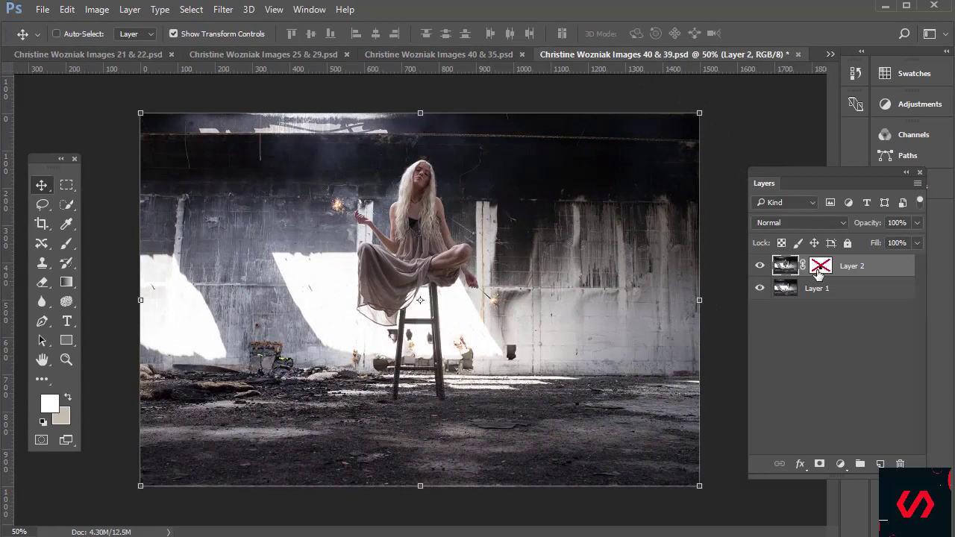
pyautogui.keyDown('shift'); pyautogui.click(819, 274); pyautogui.keyUp('shift')
pyautogui.keyDown('shift'); pyautogui.click(819, 274); pyautogui.keyUp('shift')
pyautogui.keyDown('shift'); pyautogui.click(821, 274); pyautogui.keyUp('shift')
pyautogui.keyDown('shift'); pyautogui.click(821, 274); pyautogui.keyUp('shift')
pyautogui.click(798, 54)
pyautogui.click(549, 206)
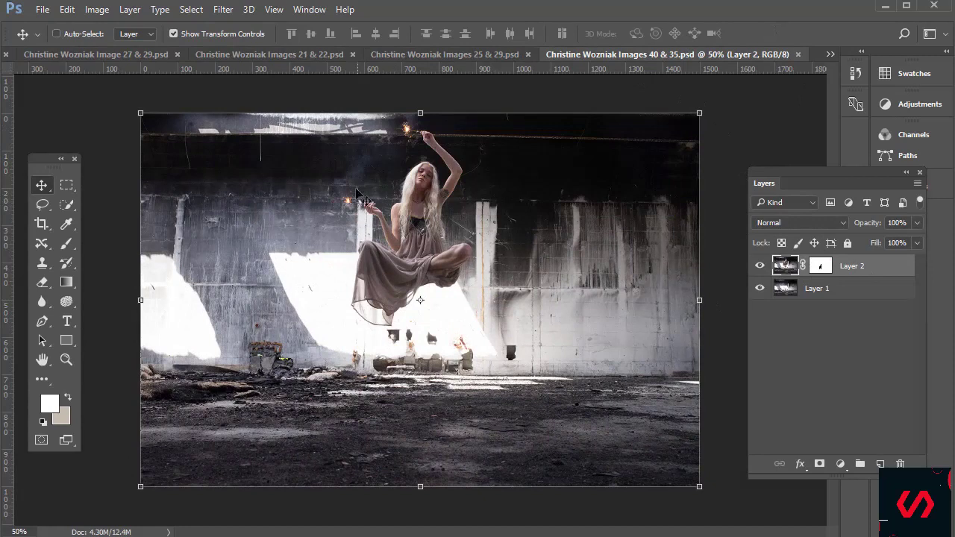
# Browse the 25 & 29, 27 & 29, 8 & 11, 14 & 16, 21 & 22 and 40 & 35 examples
pyautogui.click(463, 53)
pyautogui.click(257, 54)
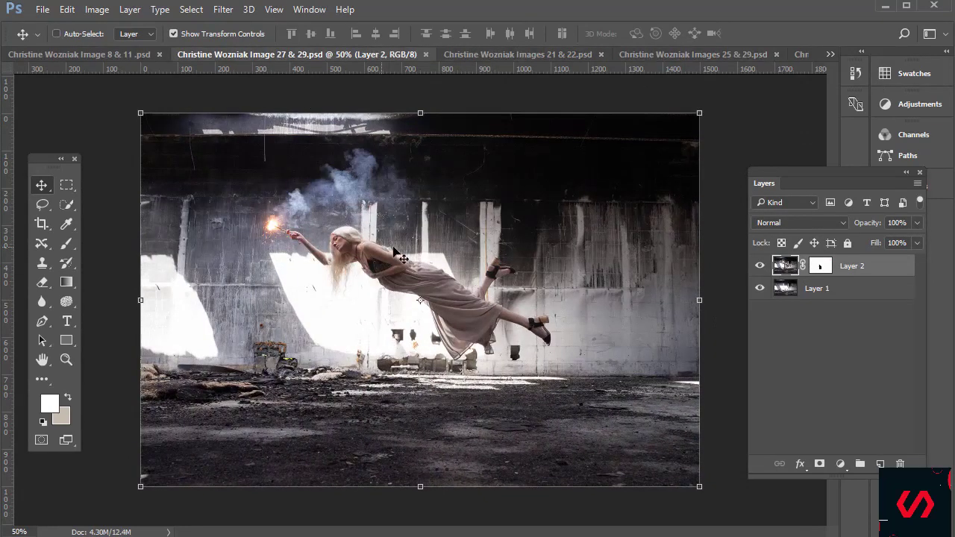
pyautogui.click(101, 48)
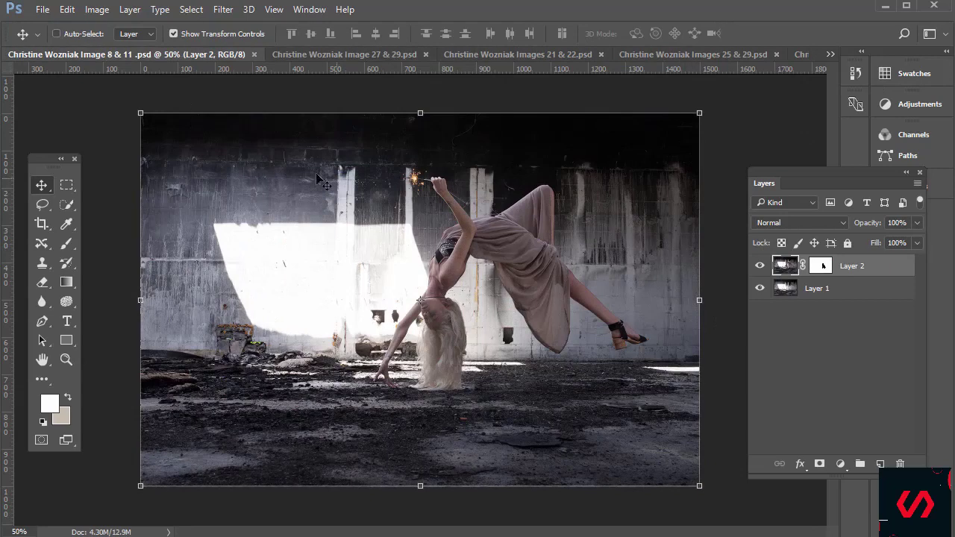
pyautogui.click(258, 55)
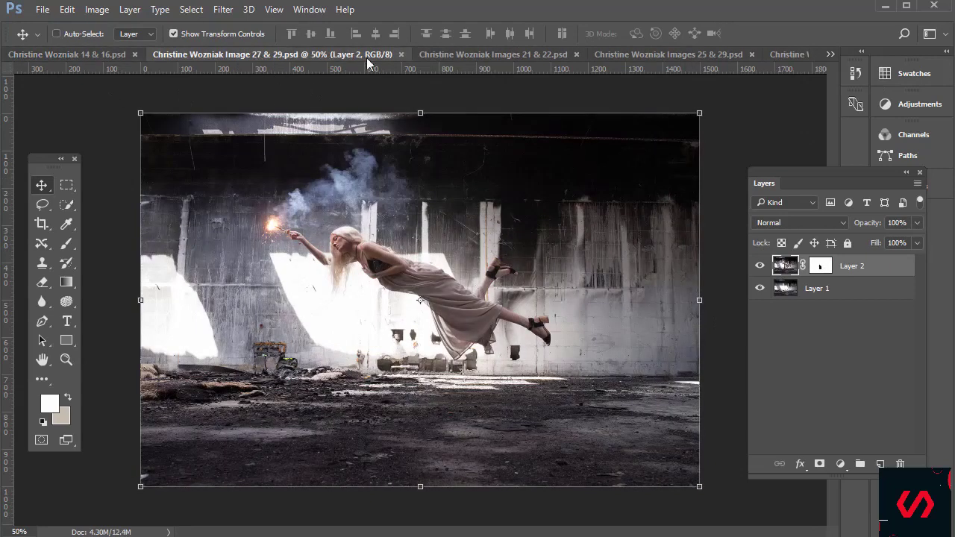
pyautogui.click(85, 56)
pyautogui.click(292, 55)
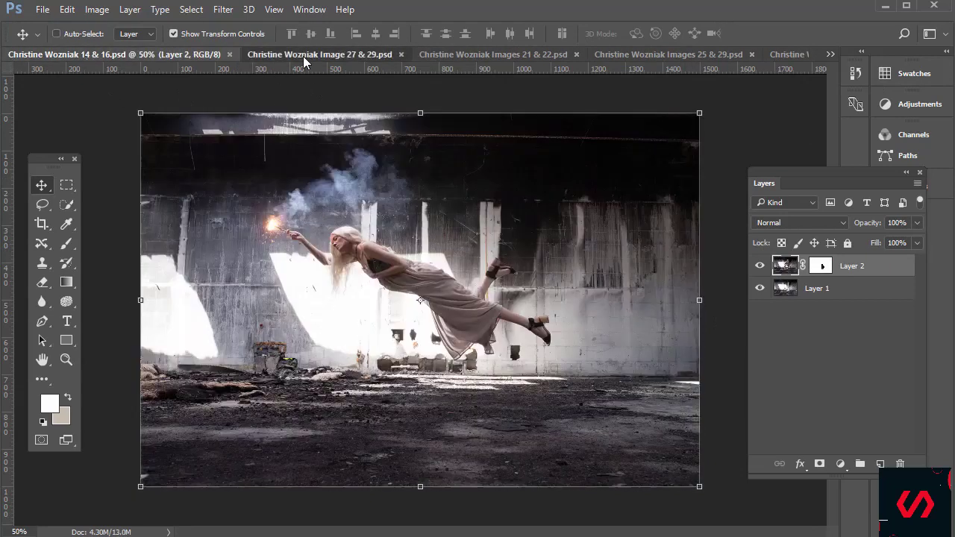
pyautogui.click(497, 56)
pyautogui.click(672, 54)
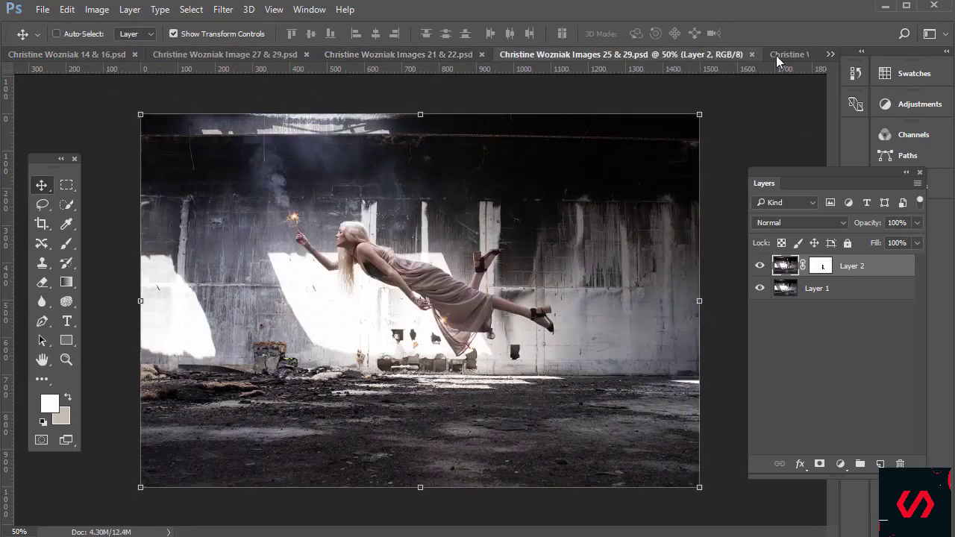
pyautogui.click(797, 54)
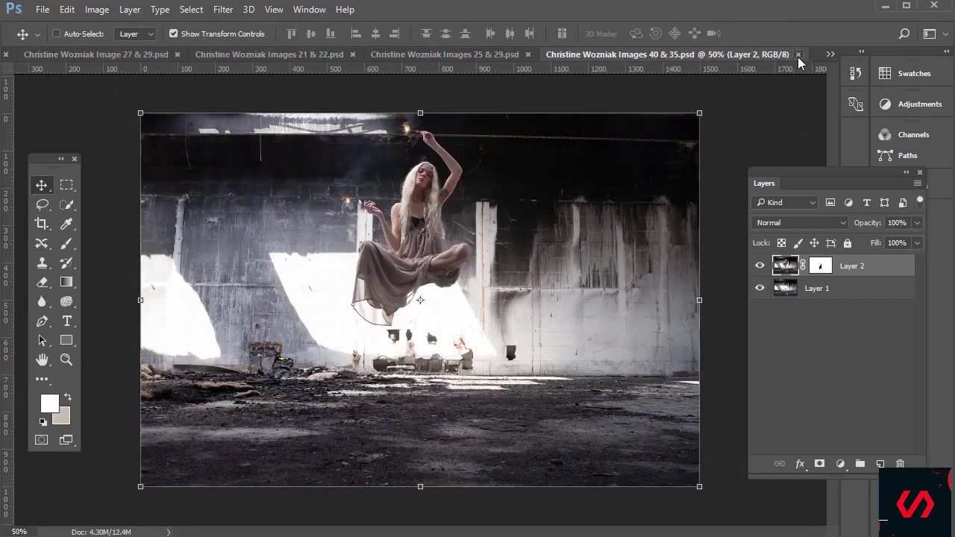
# Close the 40 & 35, 25 & 29, 21 & 22 and 27 & 29 examples, leaving only 14 & 16
pyautogui.click(798, 57)
pyautogui.click(797, 56)
pyautogui.click(798, 55)
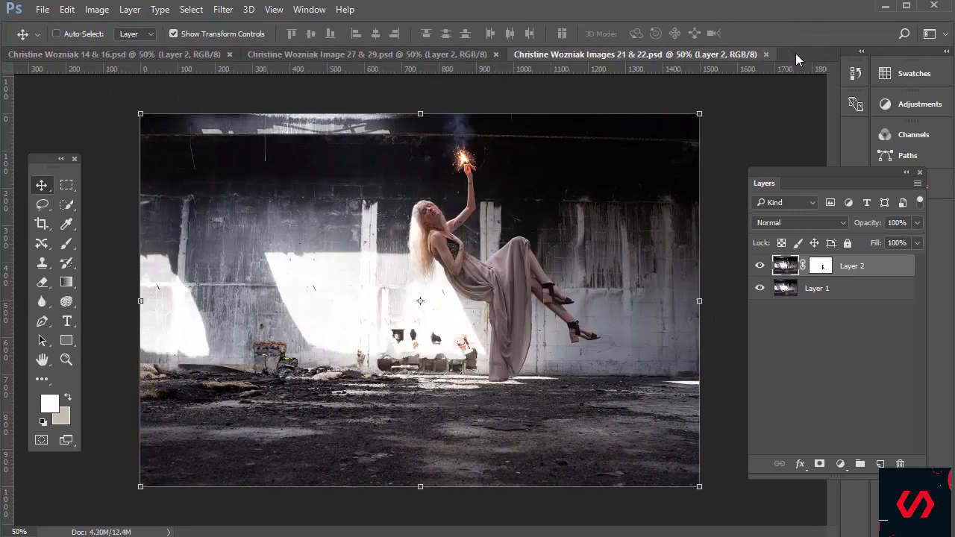
pyautogui.click(765, 56)
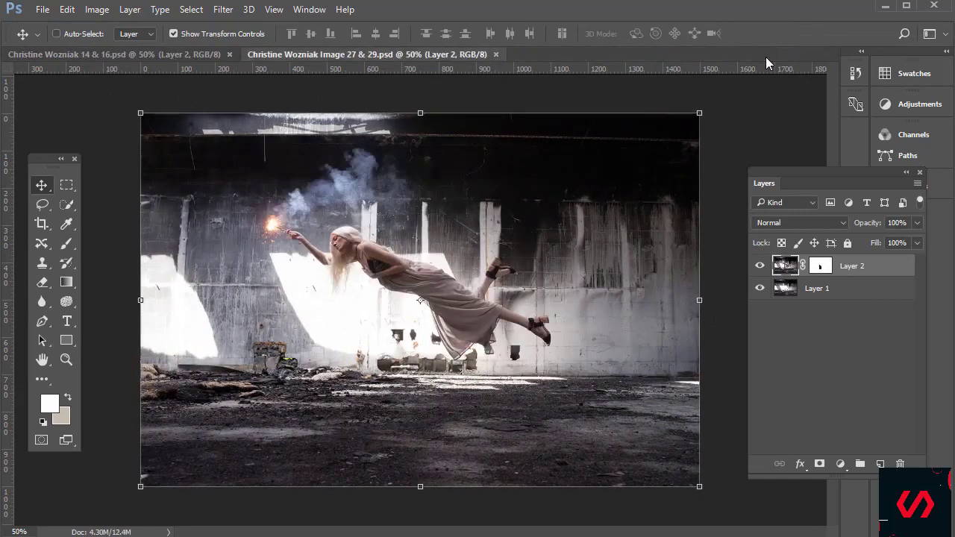
pyautogui.click(496, 54)
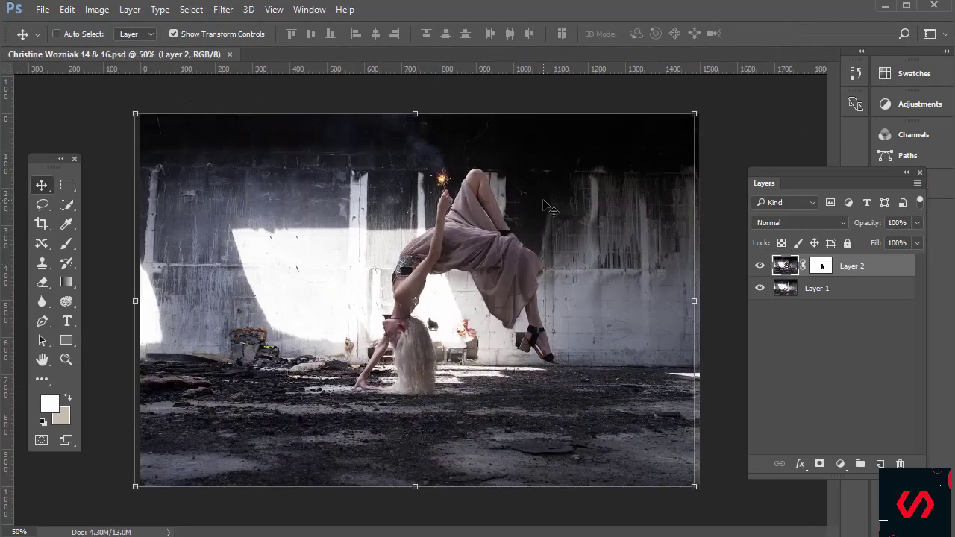